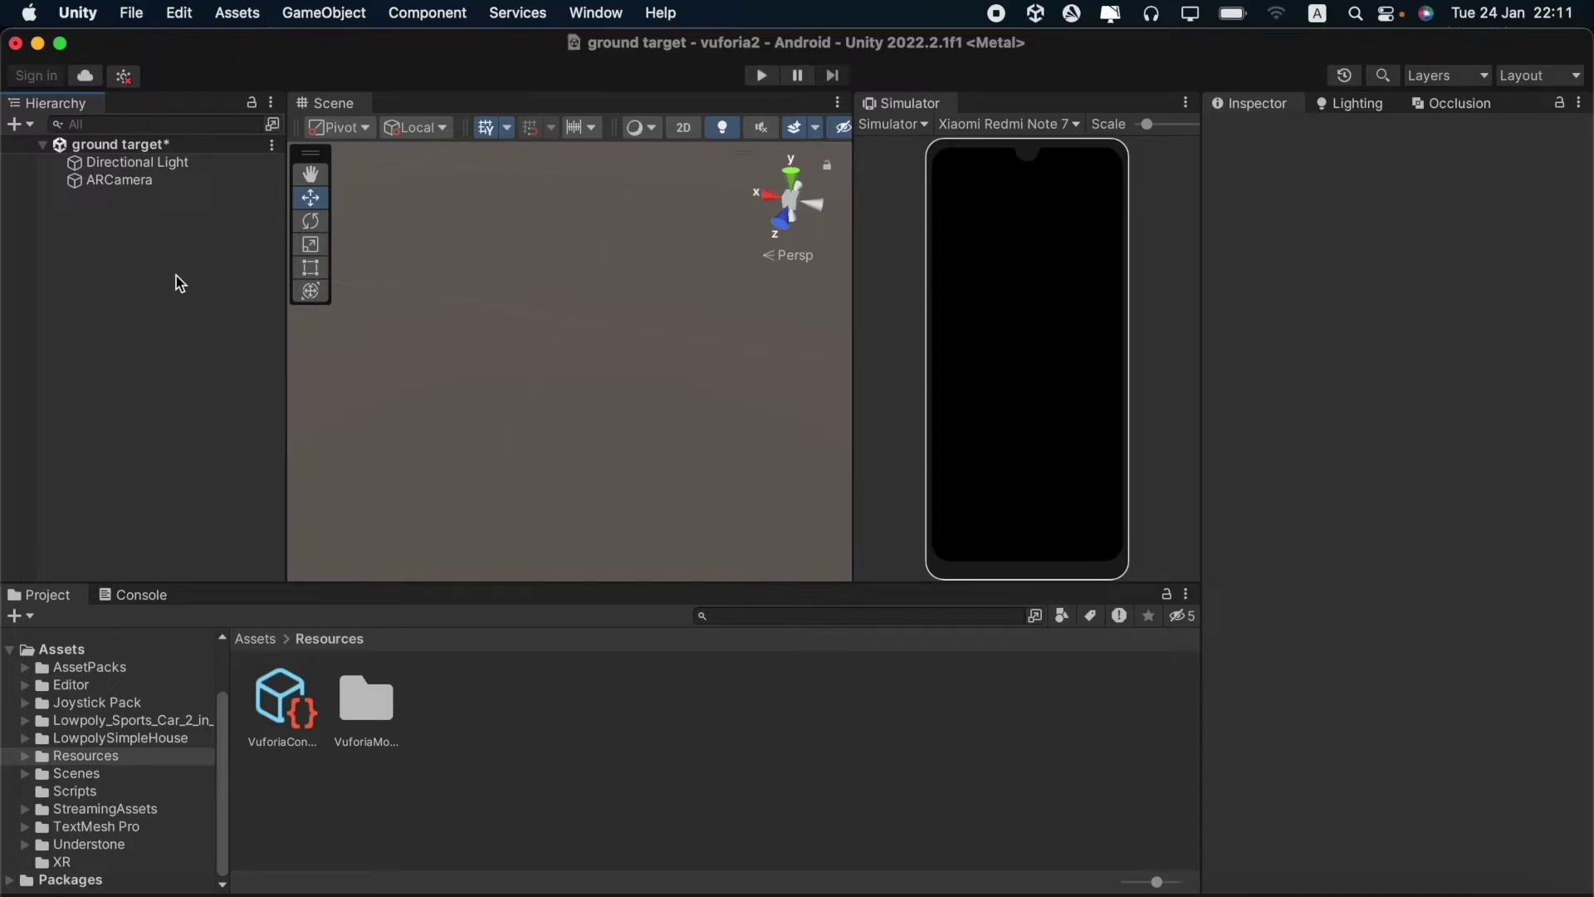
Add a Vuforia Ground Plane Plane Finder to the scene from the Hierarchy create menu.
click(25, 127)
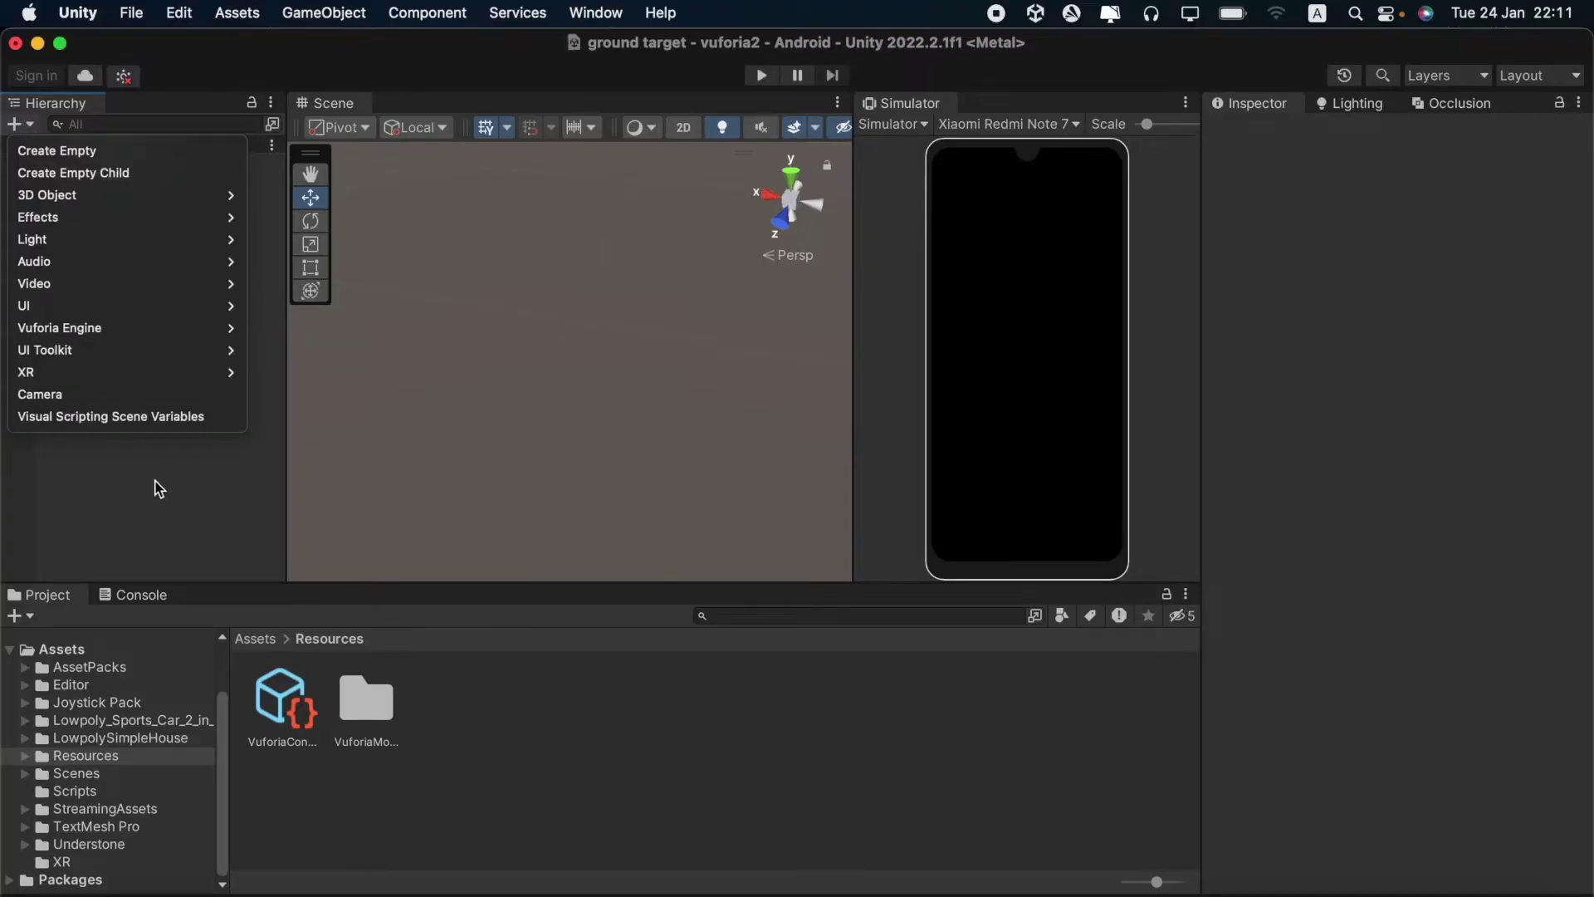
mouse_move(104, 329)
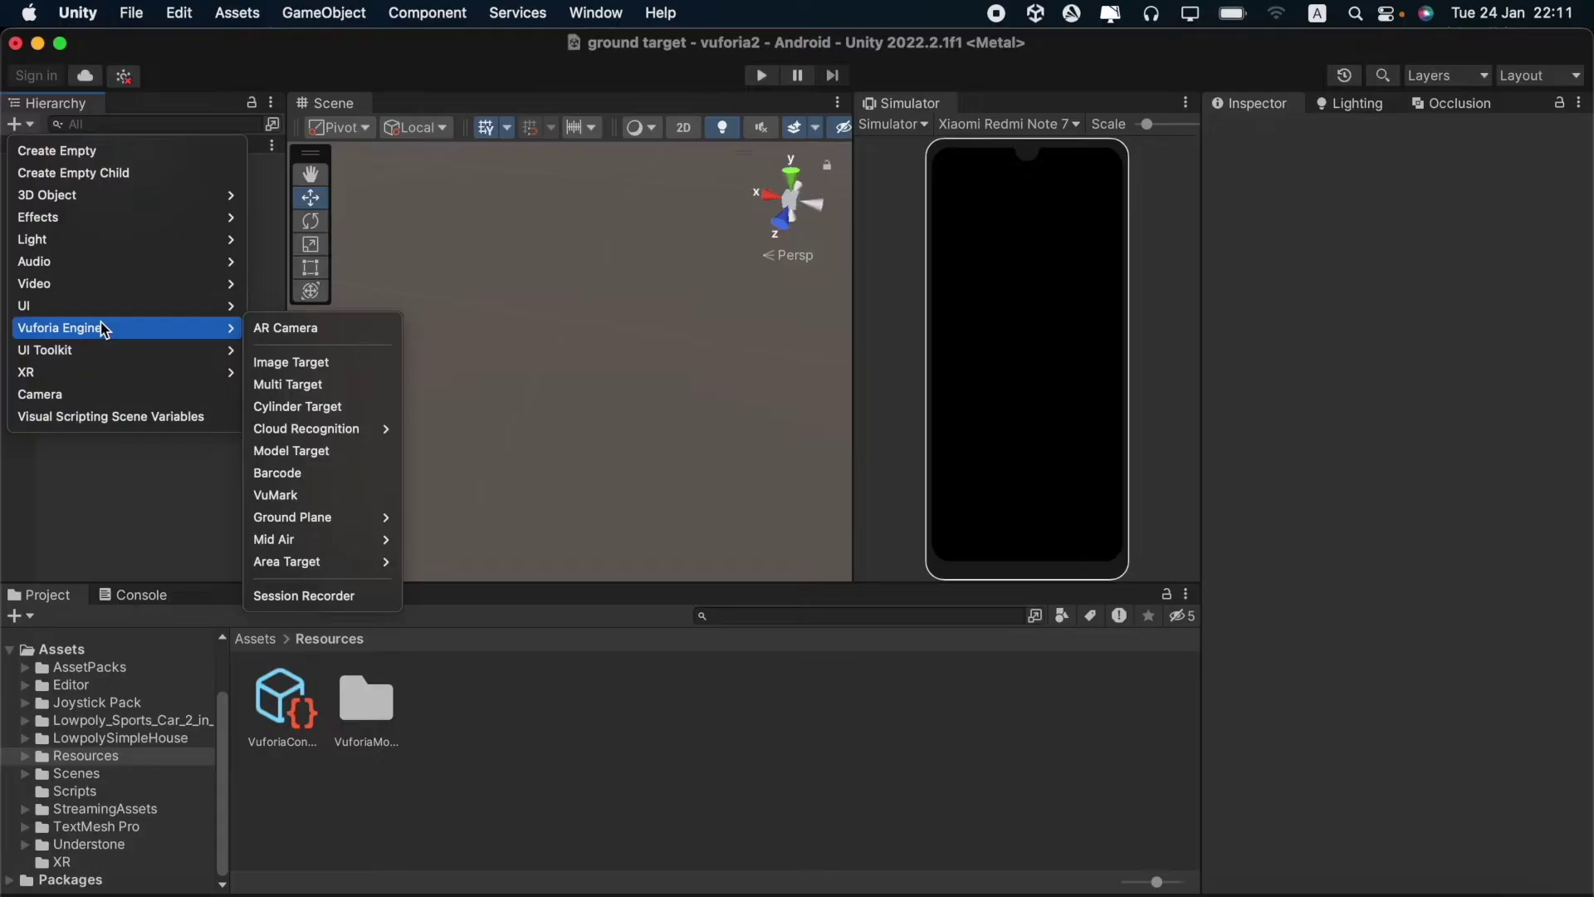
mouse_move(351, 519)
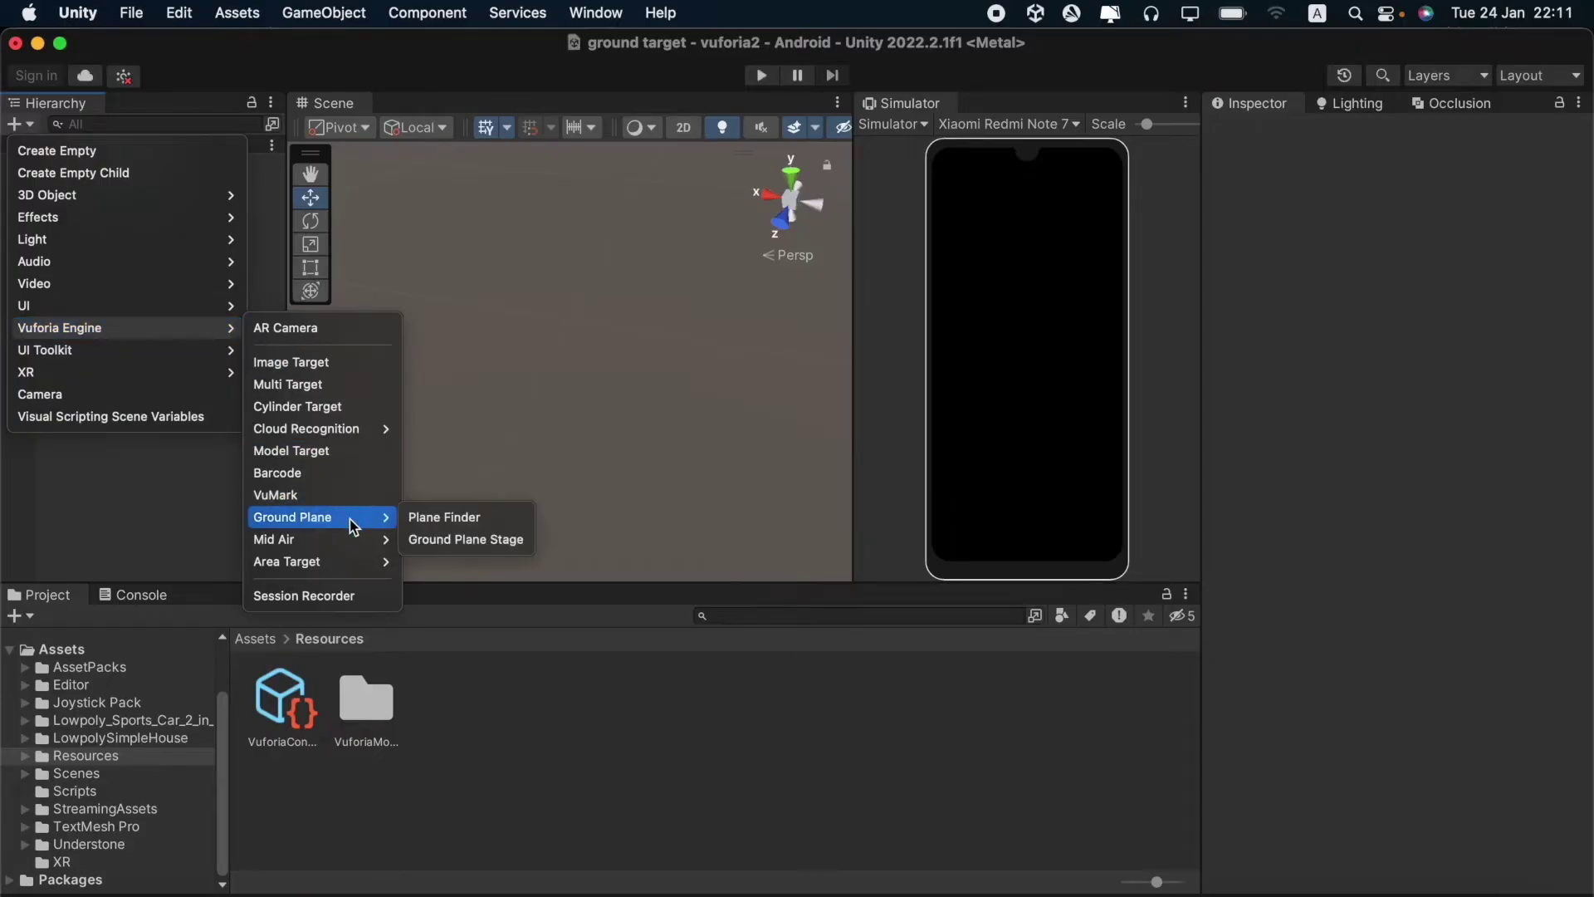
click(444, 517)
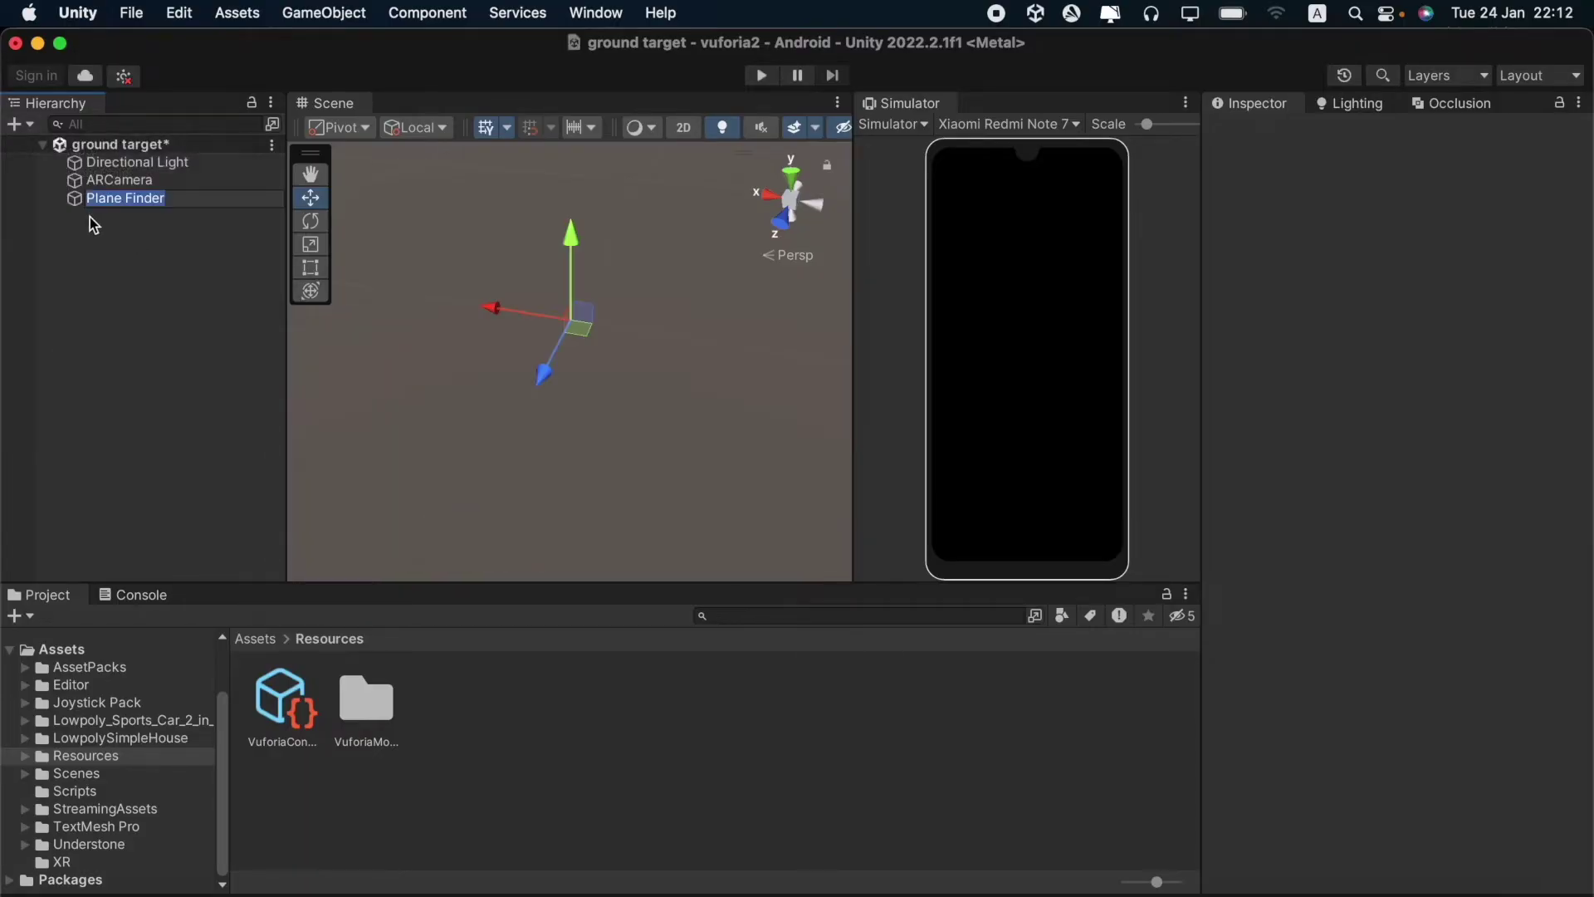
click(127, 360)
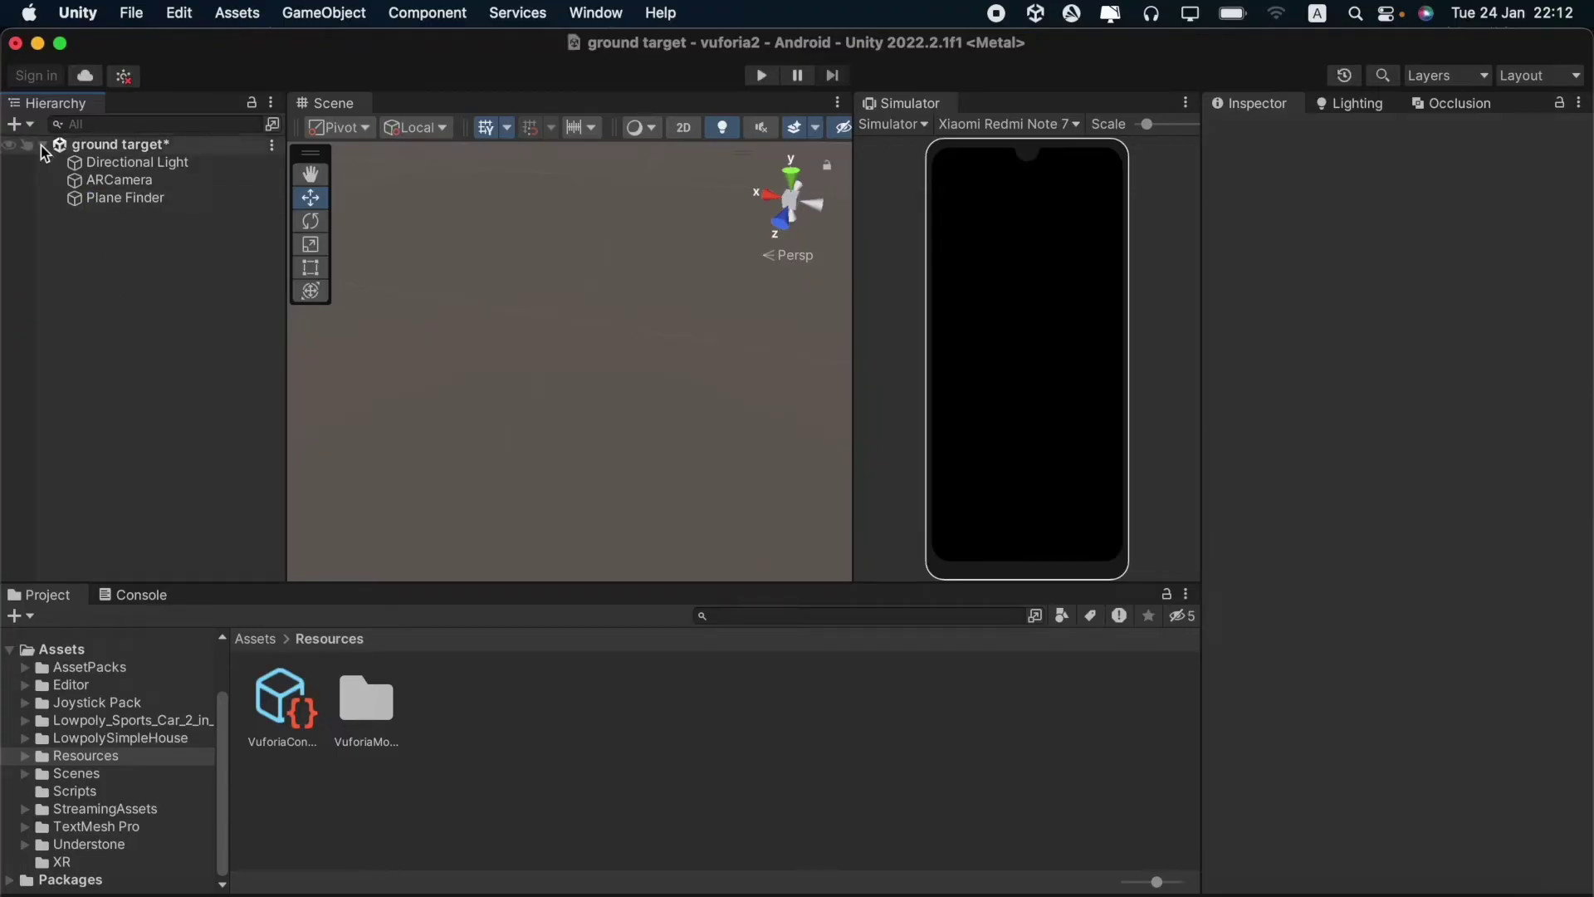
Add a Vuforia Ground Plane Stage to the scene.
click(20, 123)
mouse_move(150, 334)
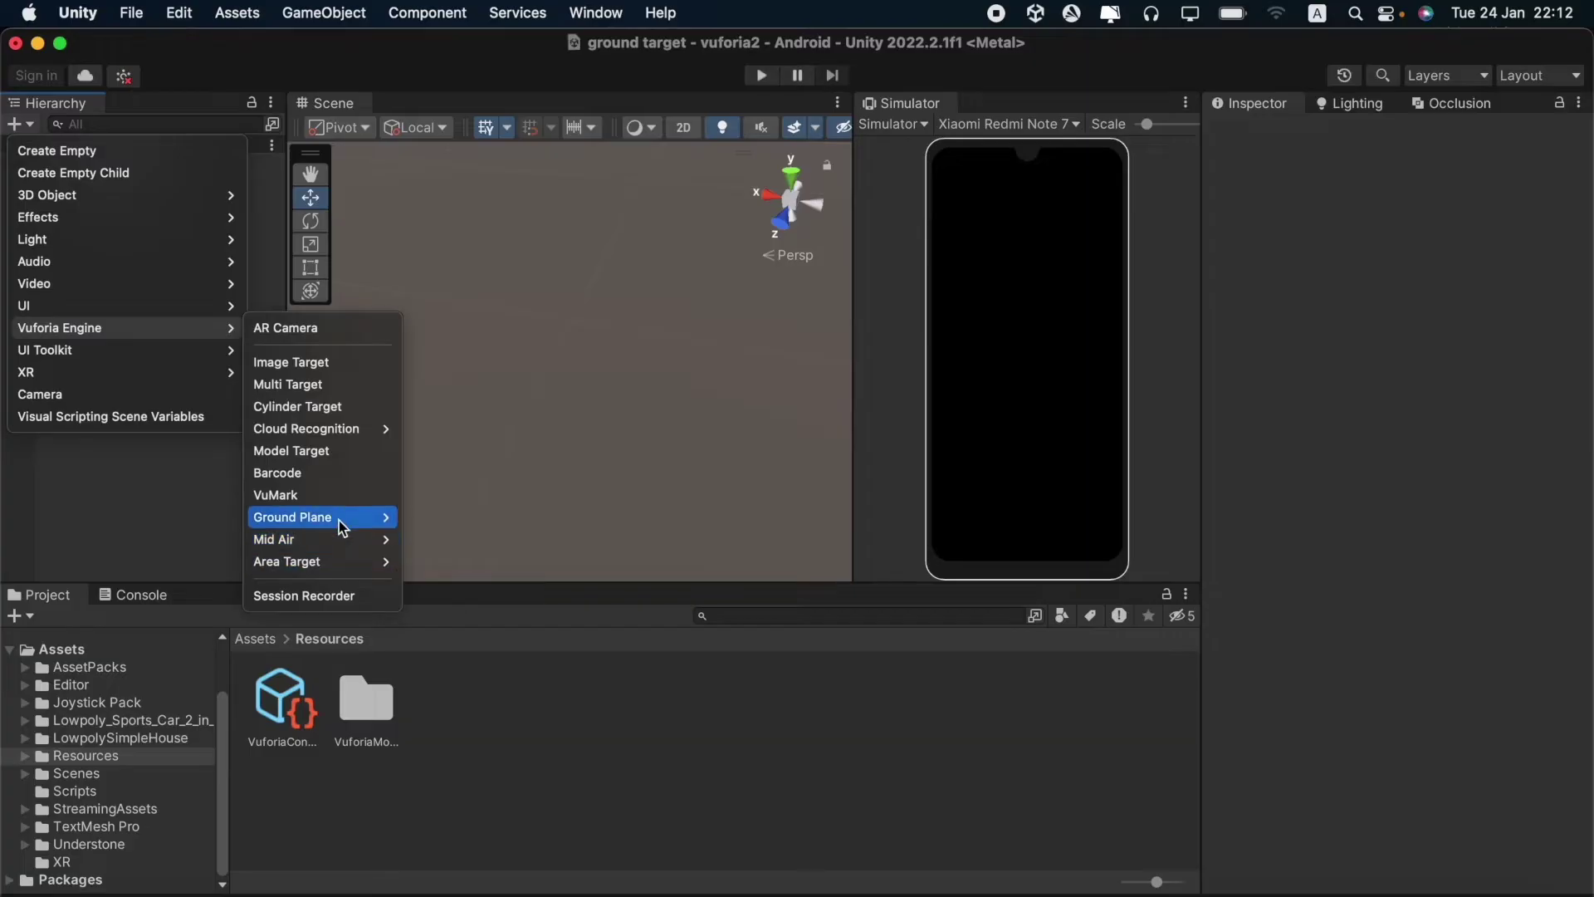
mouse_move(344, 522)
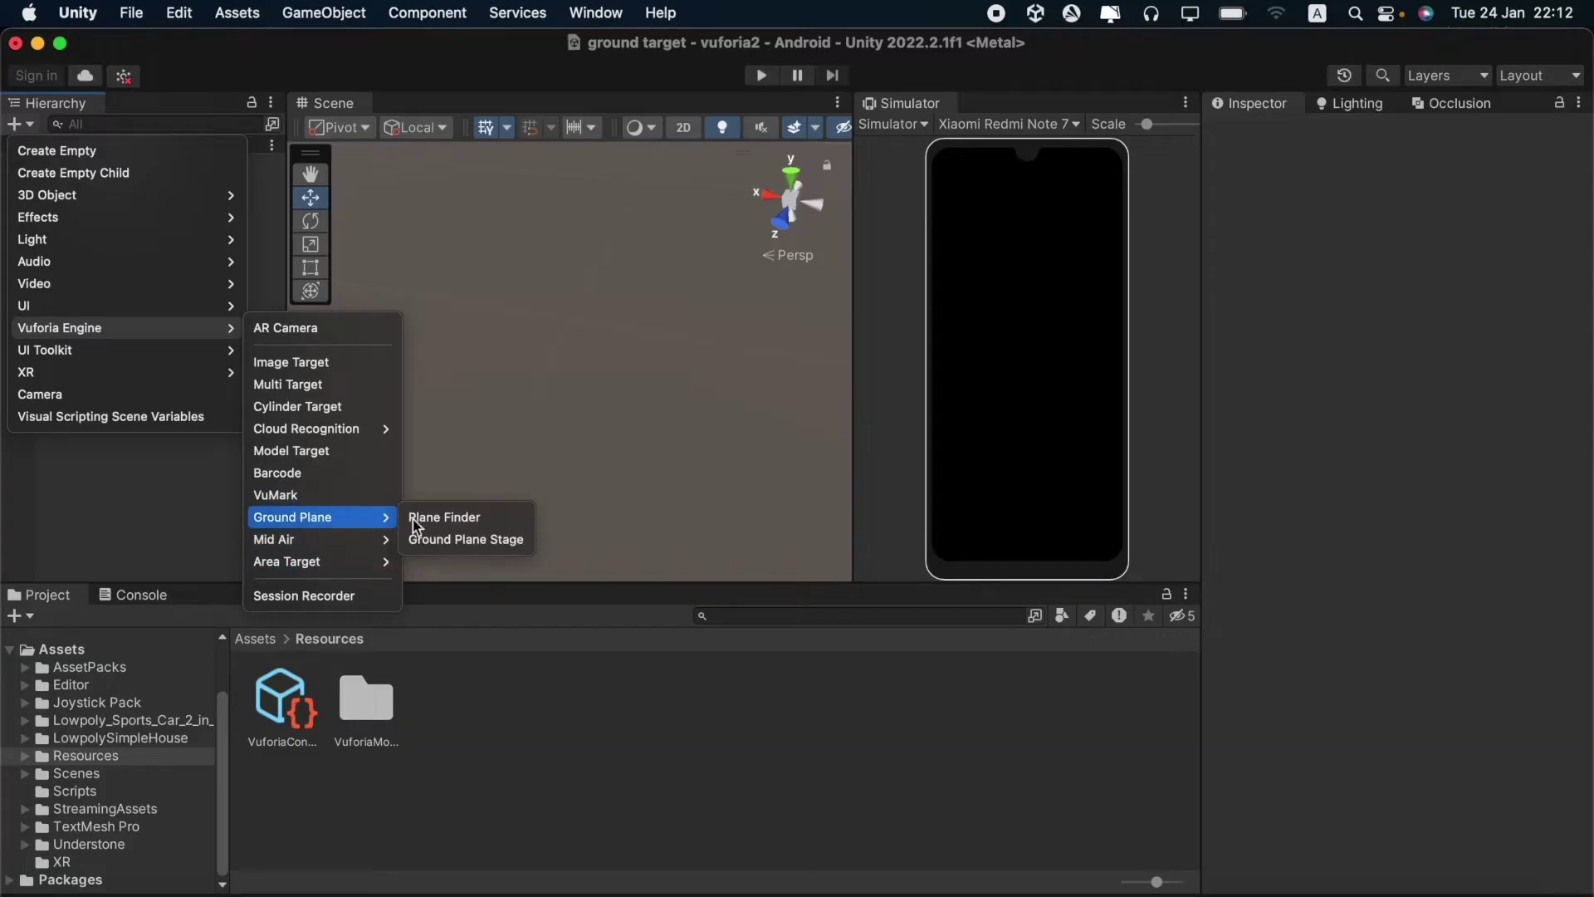
click(467, 540)
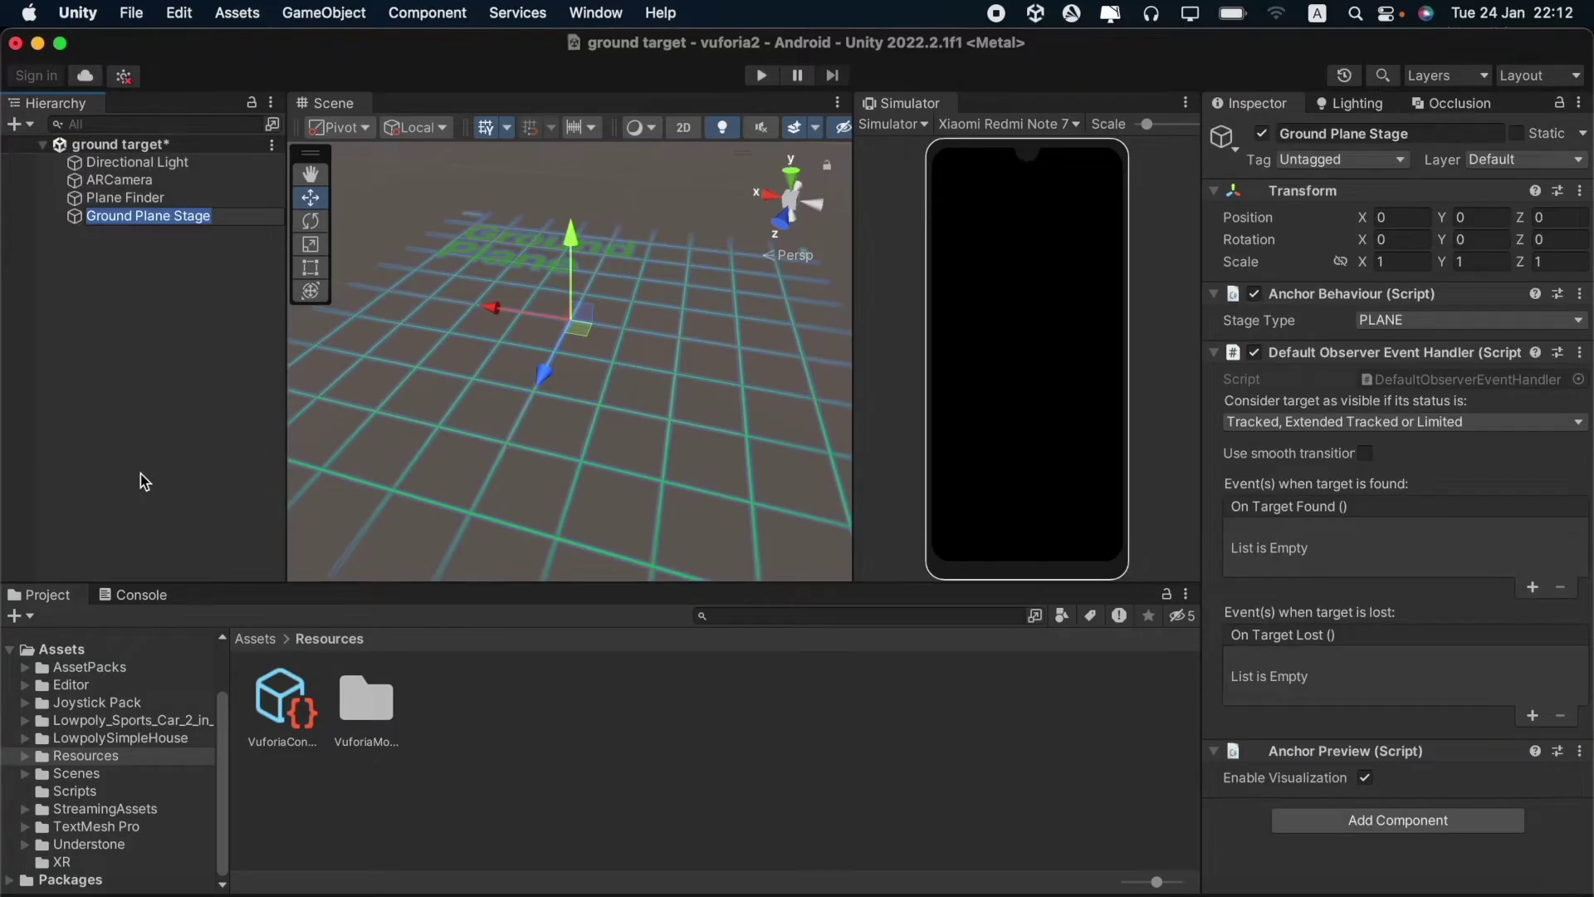
click(141, 473)
Assign Ground Plane Stage to the Plane Finder's Content Positioning Behaviour Anchor Stage field.
click(125, 197)
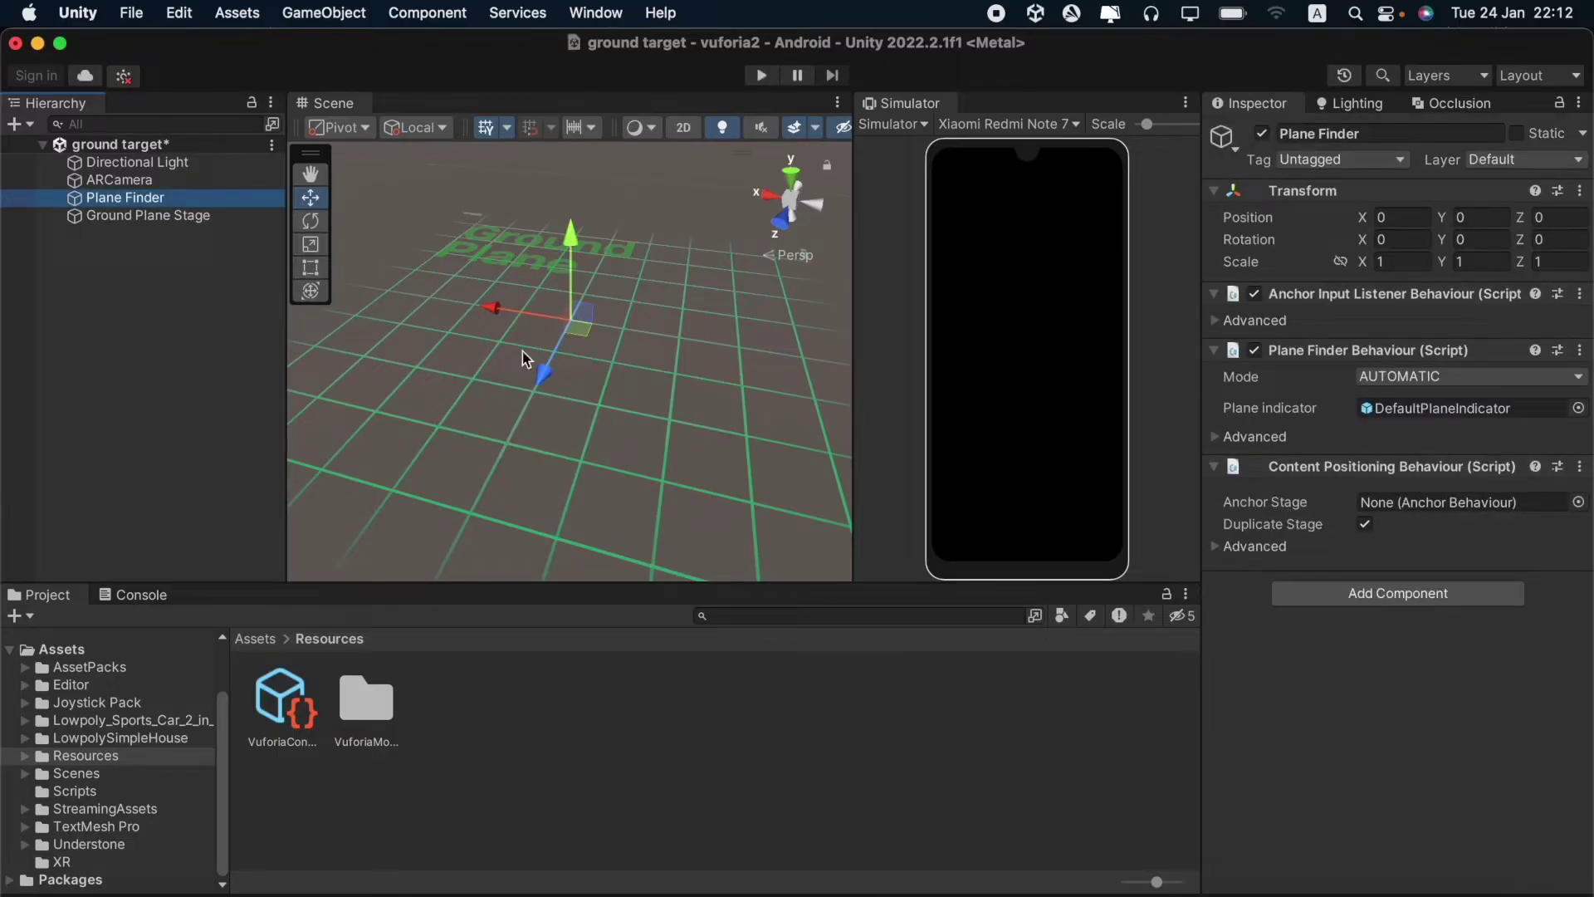
drag(143, 214, 1366, 505)
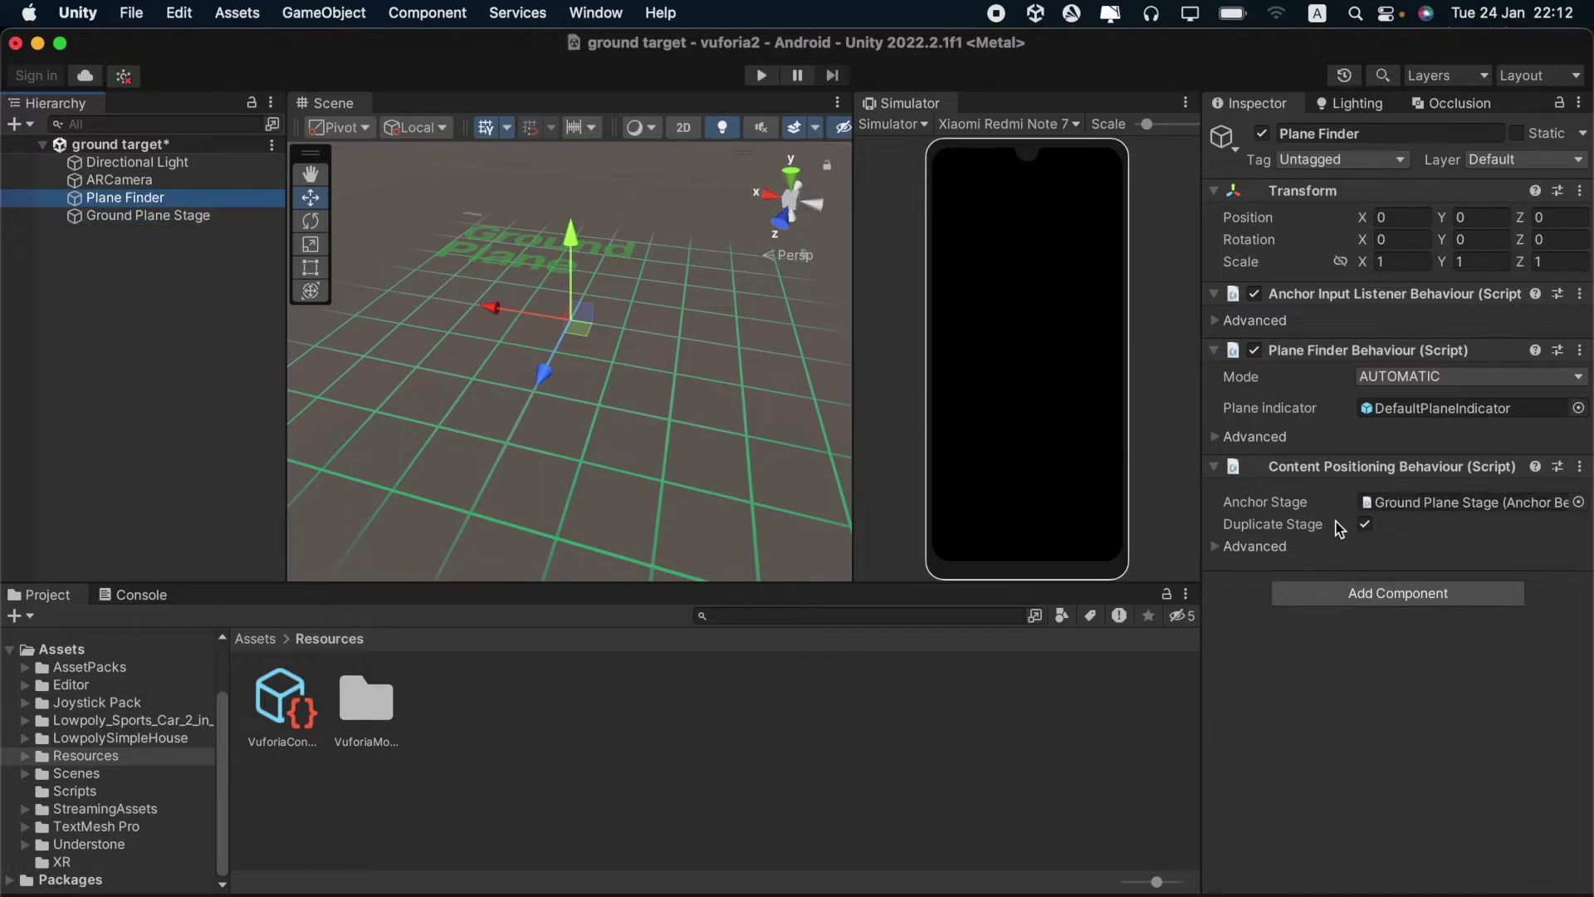
mouse_move(1336, 523)
click(154, 218)
Parent the RaceC car prefab under Ground Plane Stage, scaled to 0.07914, shifted lower left on the grid.
click(269, 641)
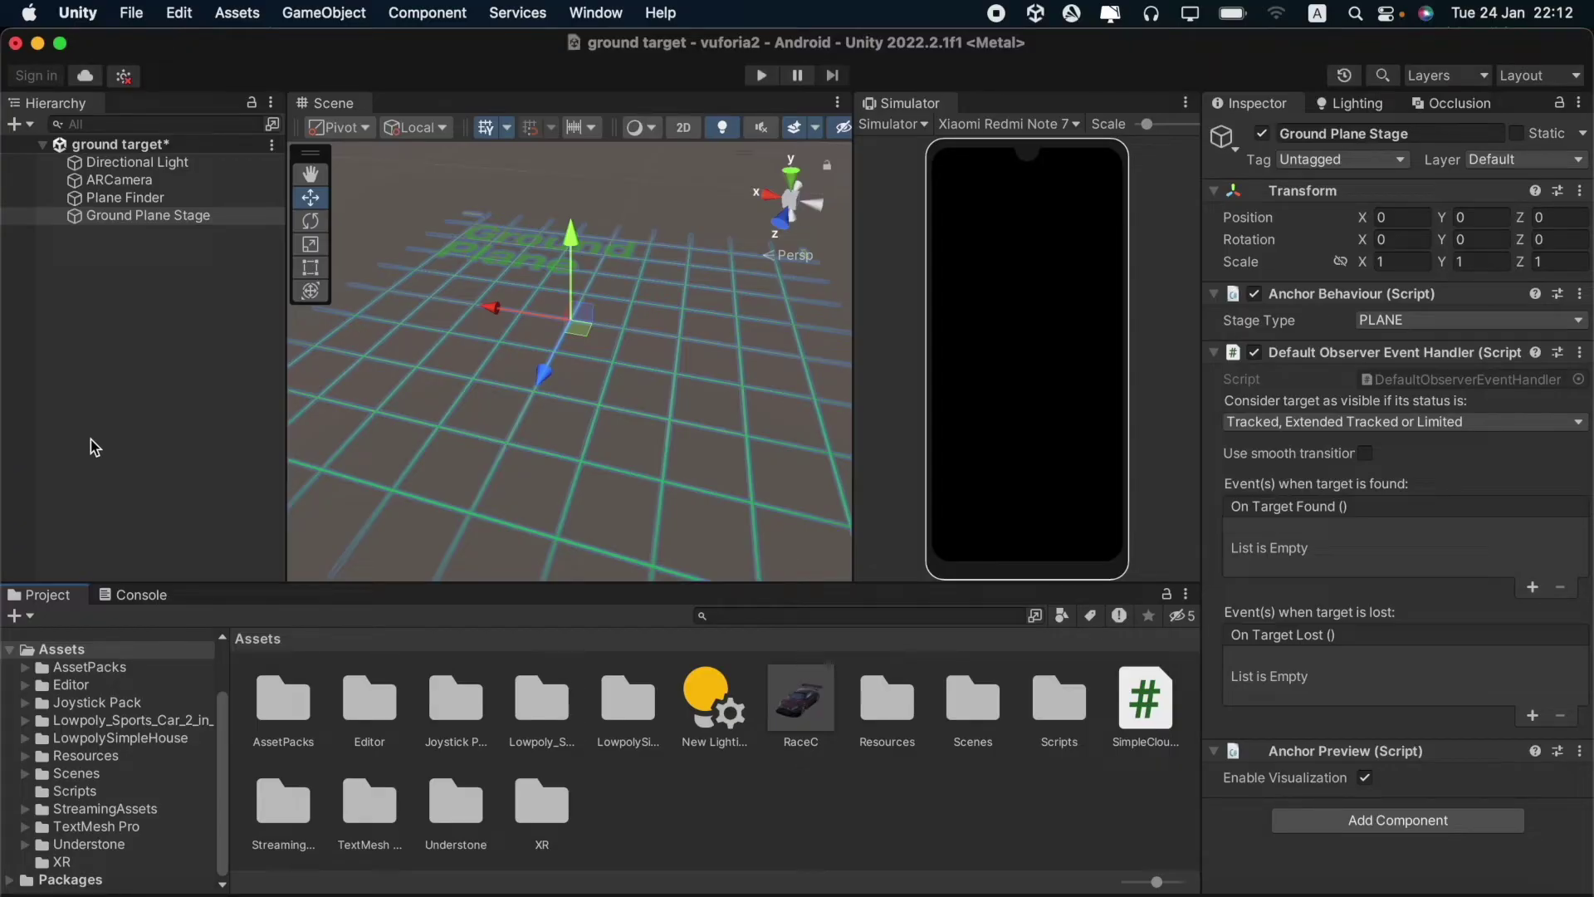
drag(814, 710, 138, 229)
drag(138, 228, 139, 228)
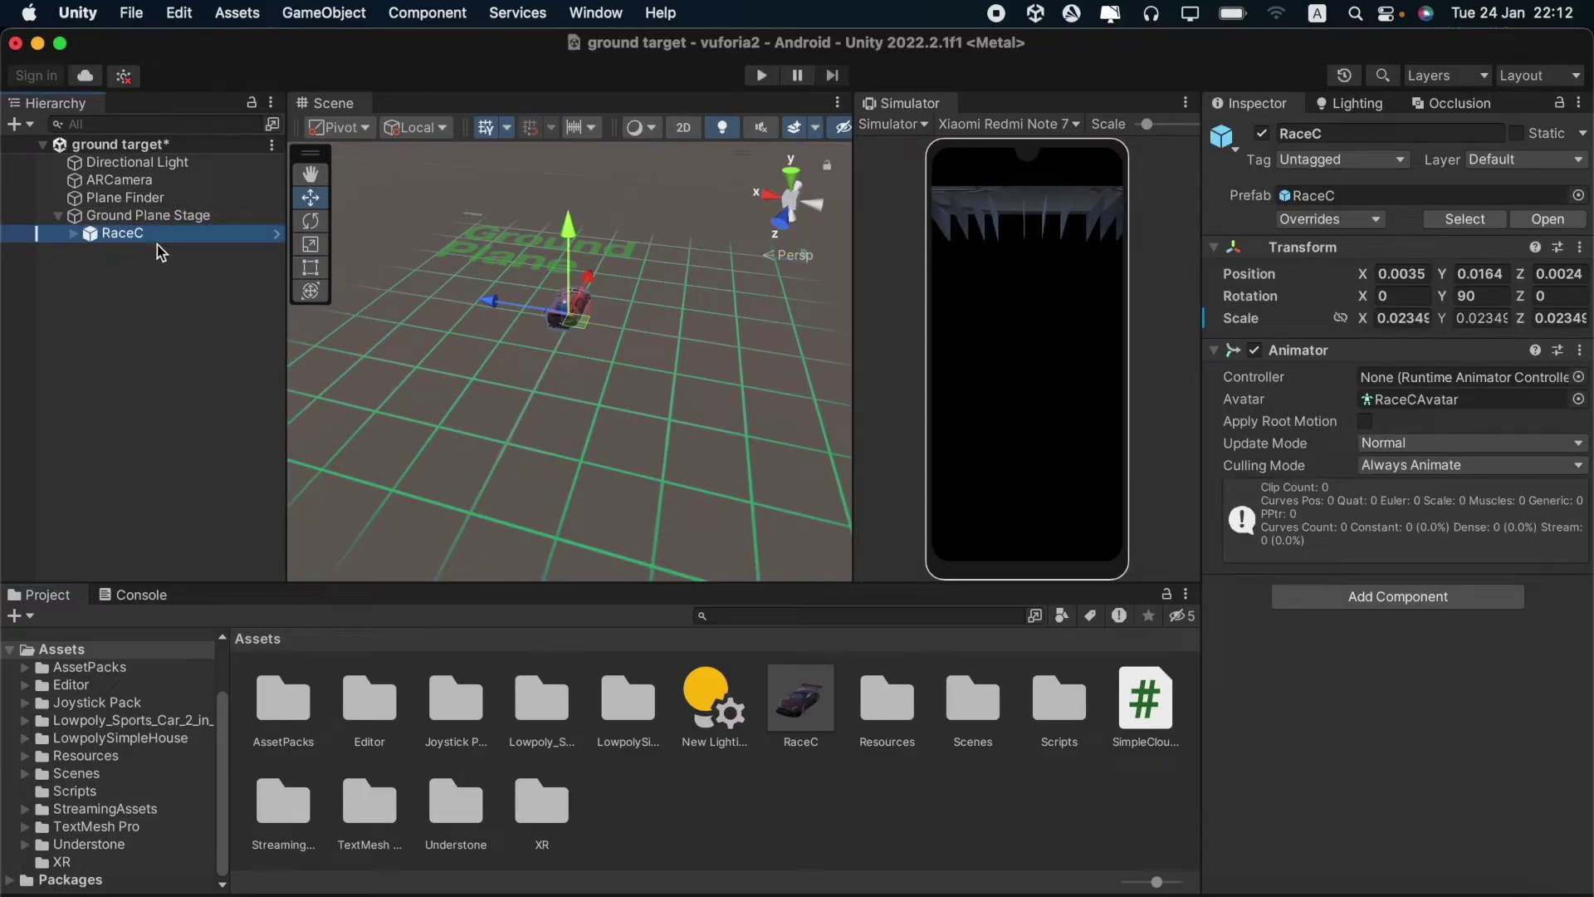
right_drag(436, 378, 386, 382)
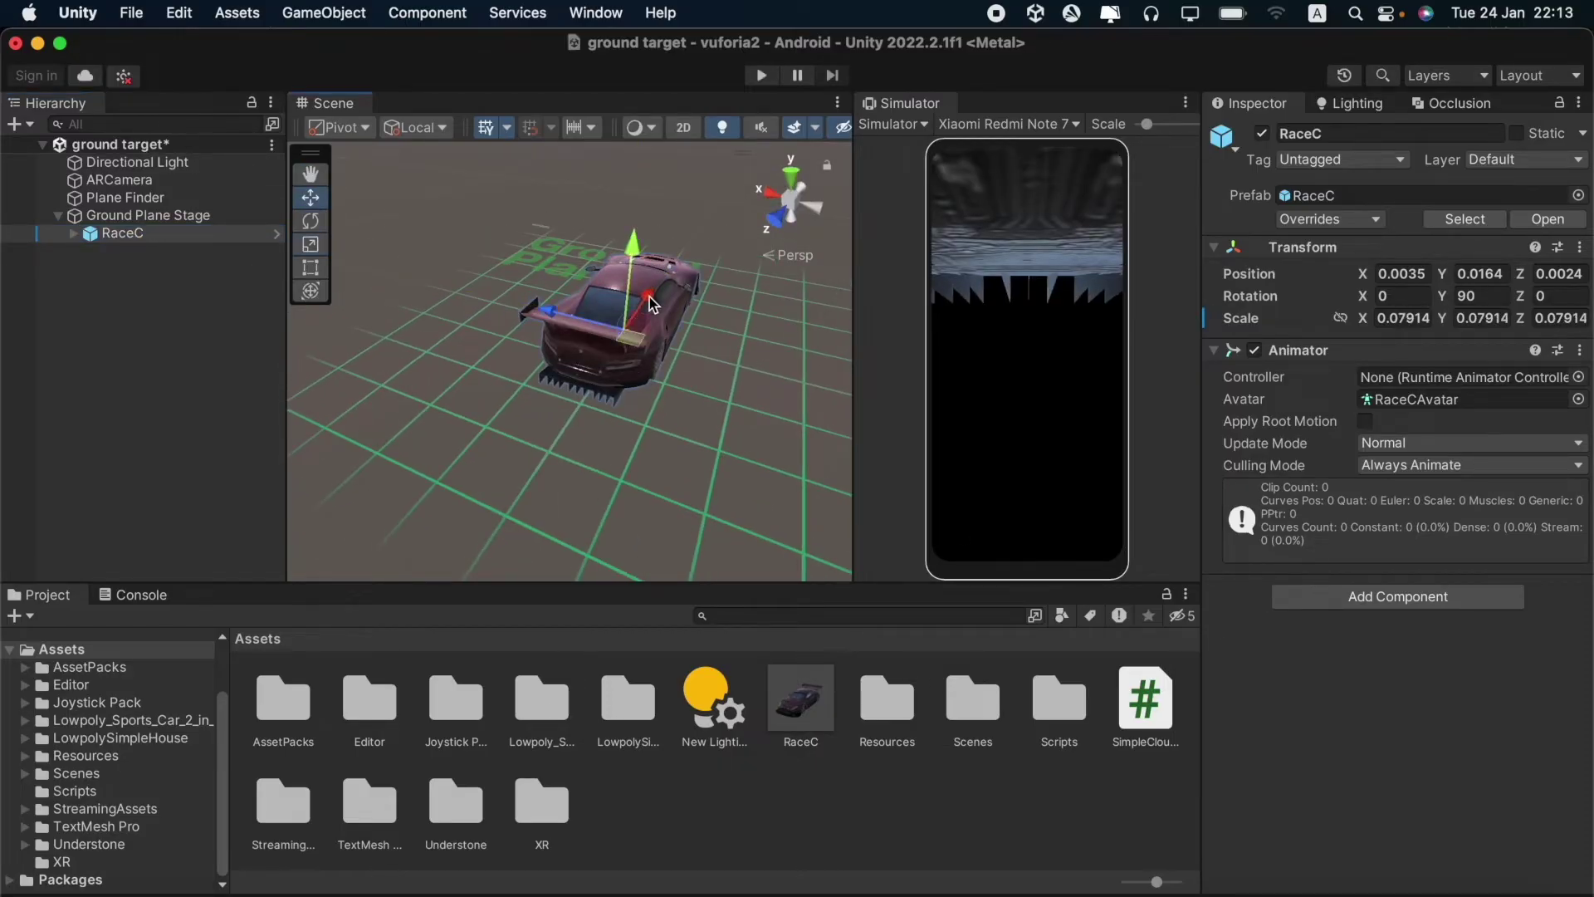
drag(650, 304, 539, 341)
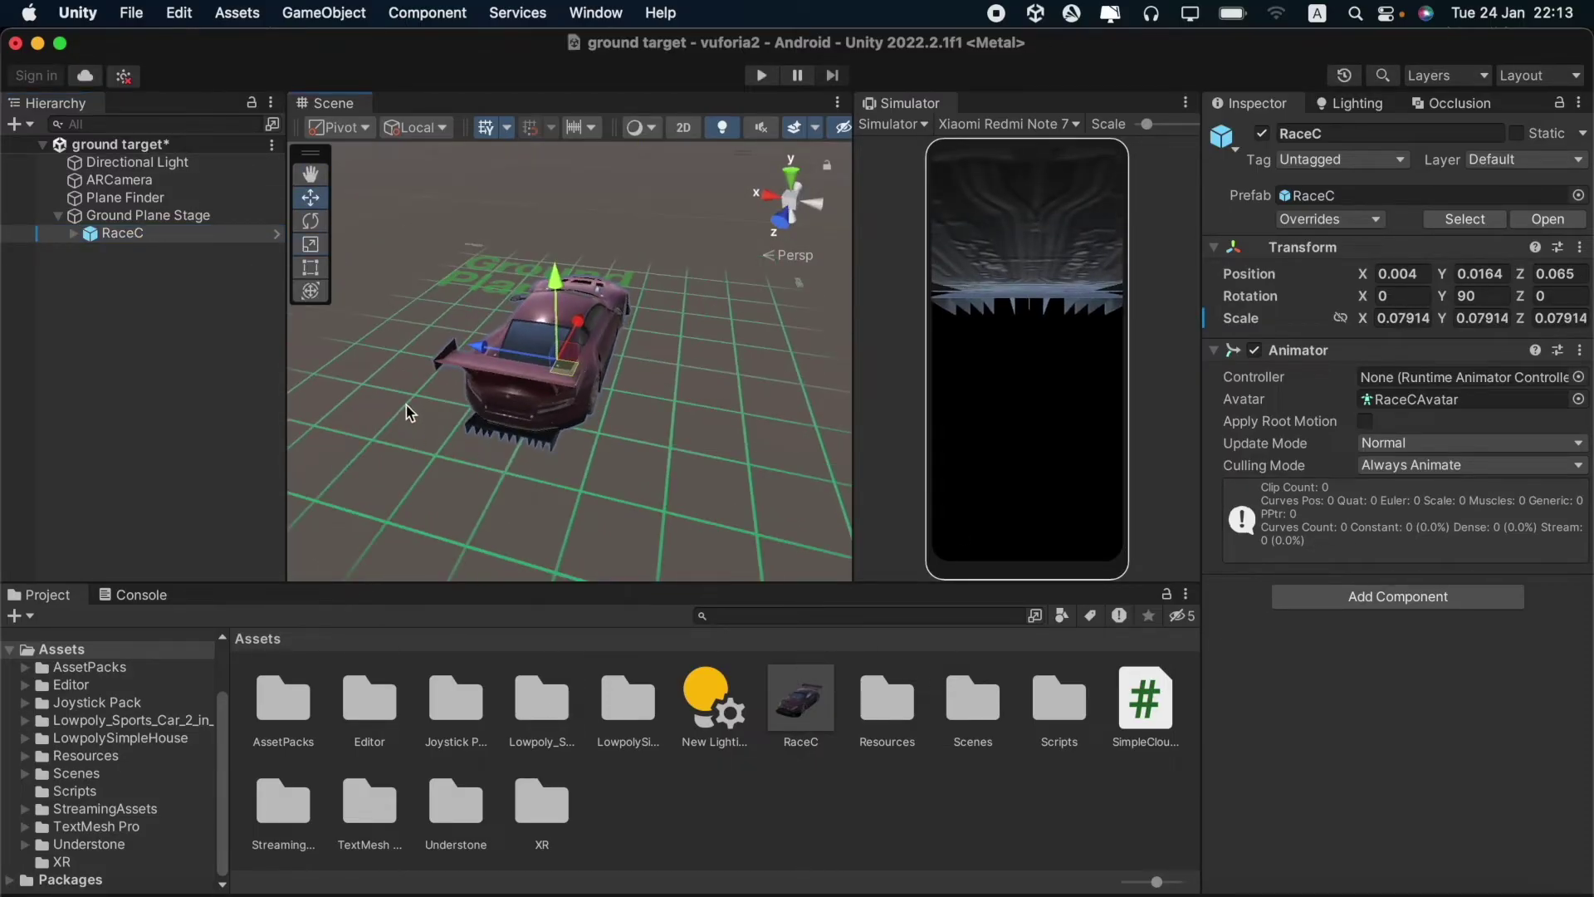
click(146, 218)
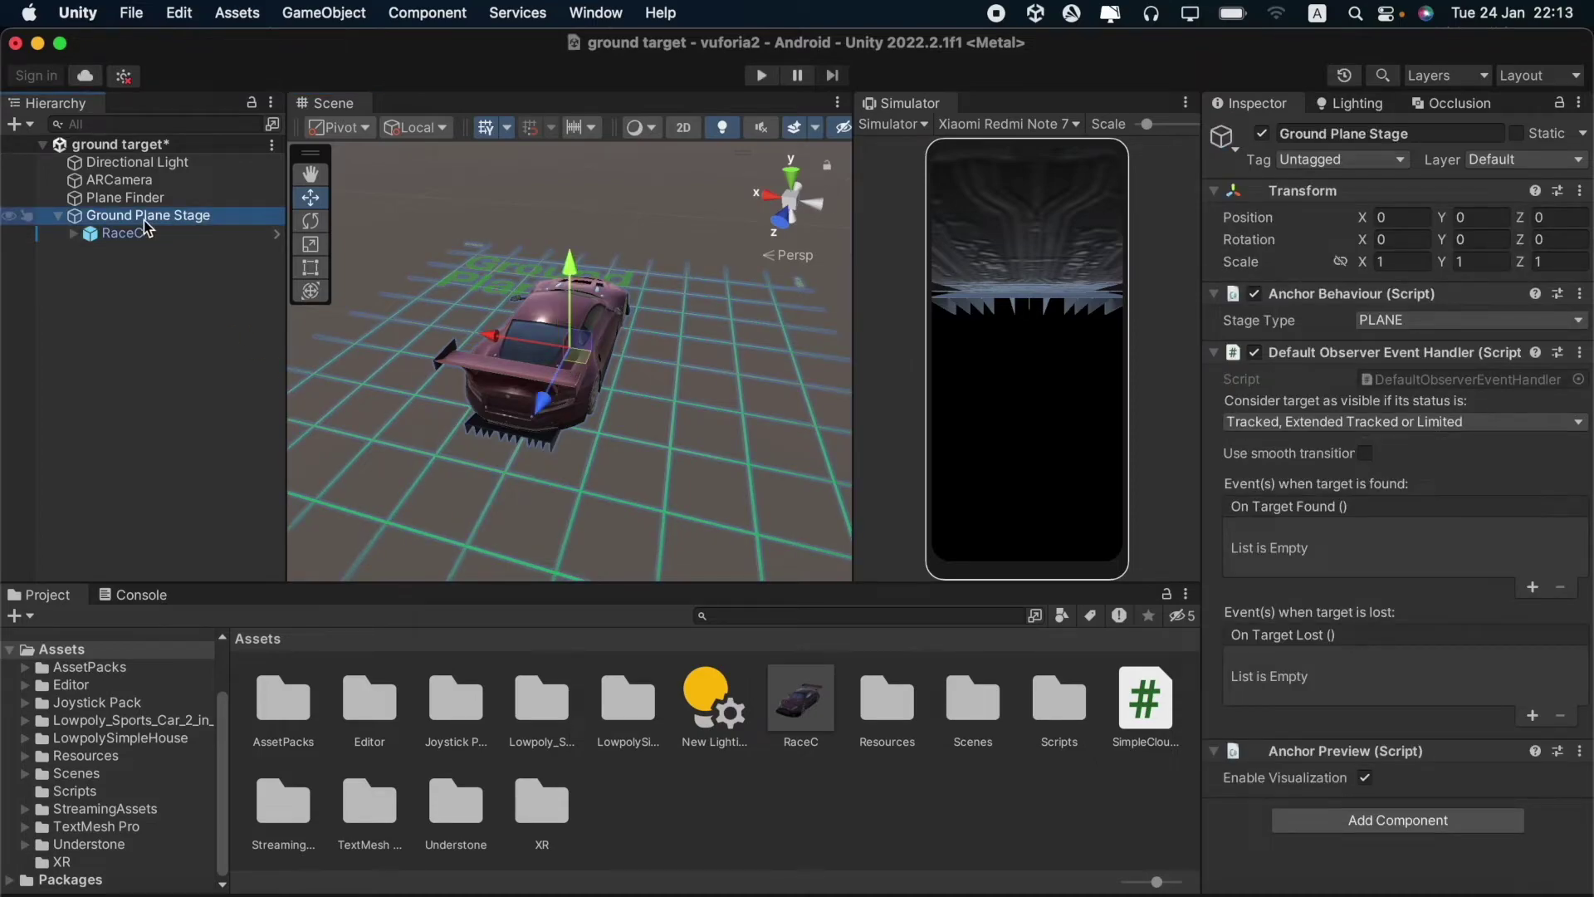
Select Plane Finder and save the ground target scene with Cmd+S.
click(129, 199)
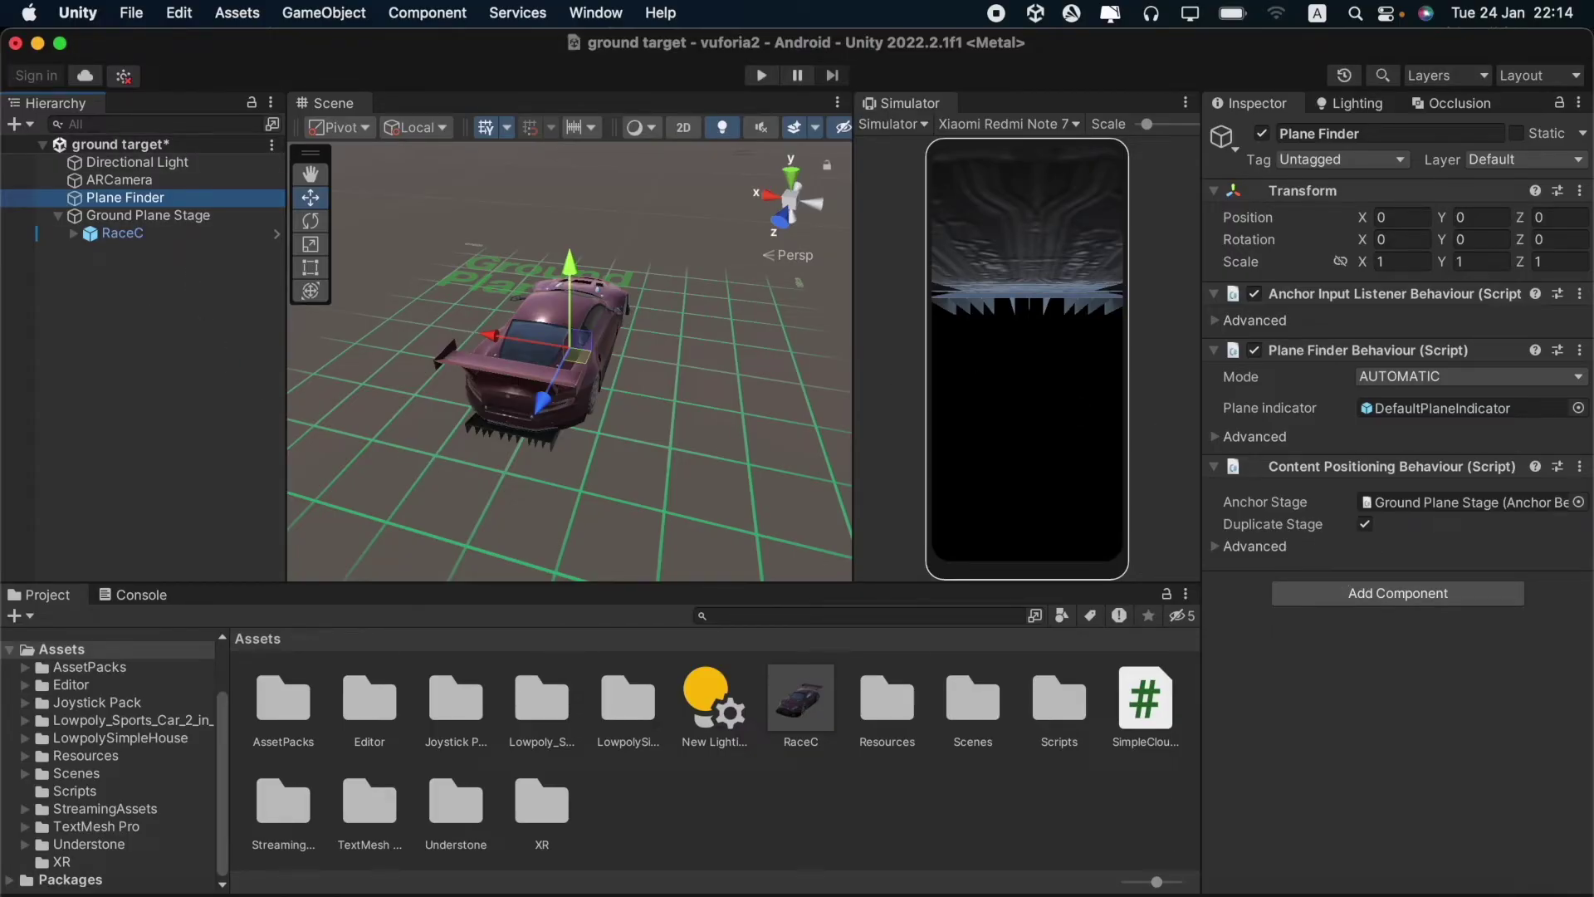
key(super+s)
Open Build Settings from the File menu and the Android Player settings.
click(133, 14)
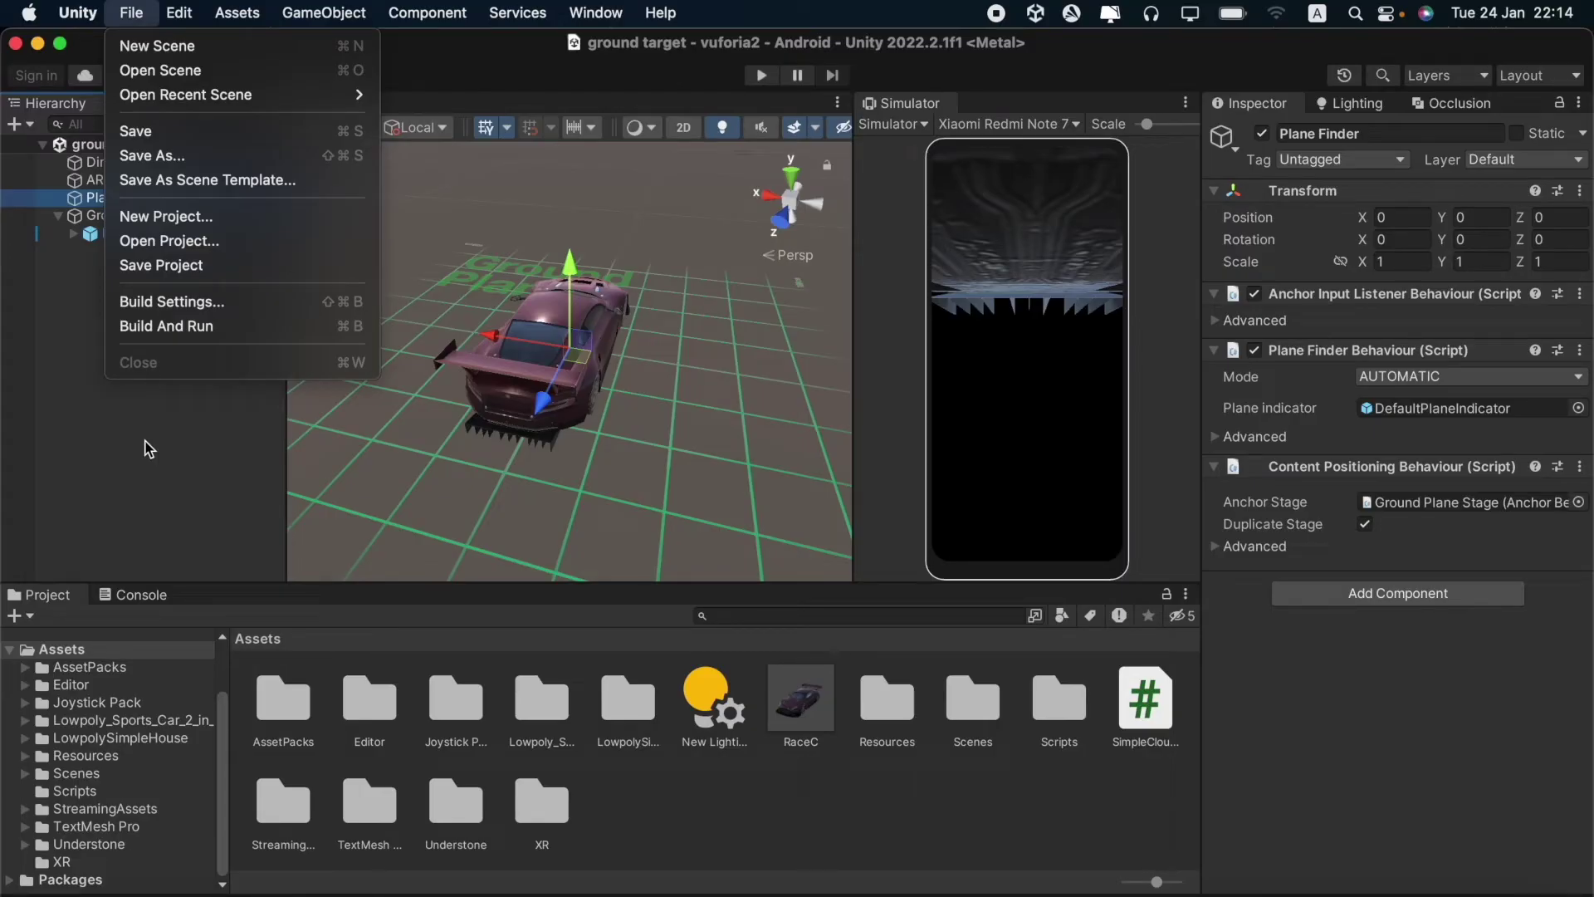
click(180, 309)
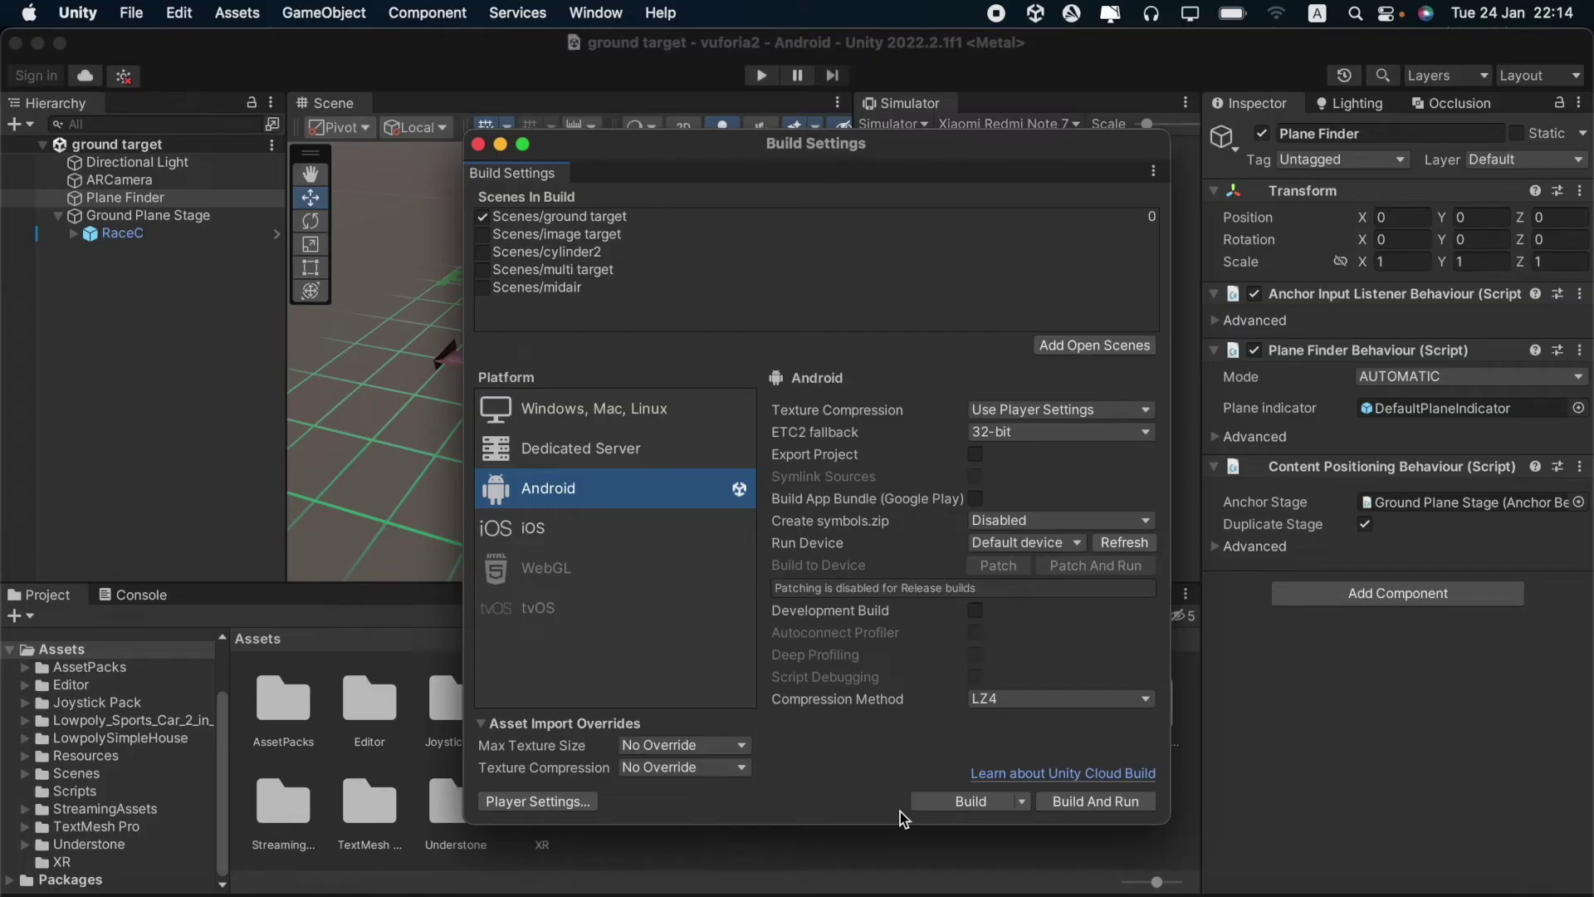
click(573, 802)
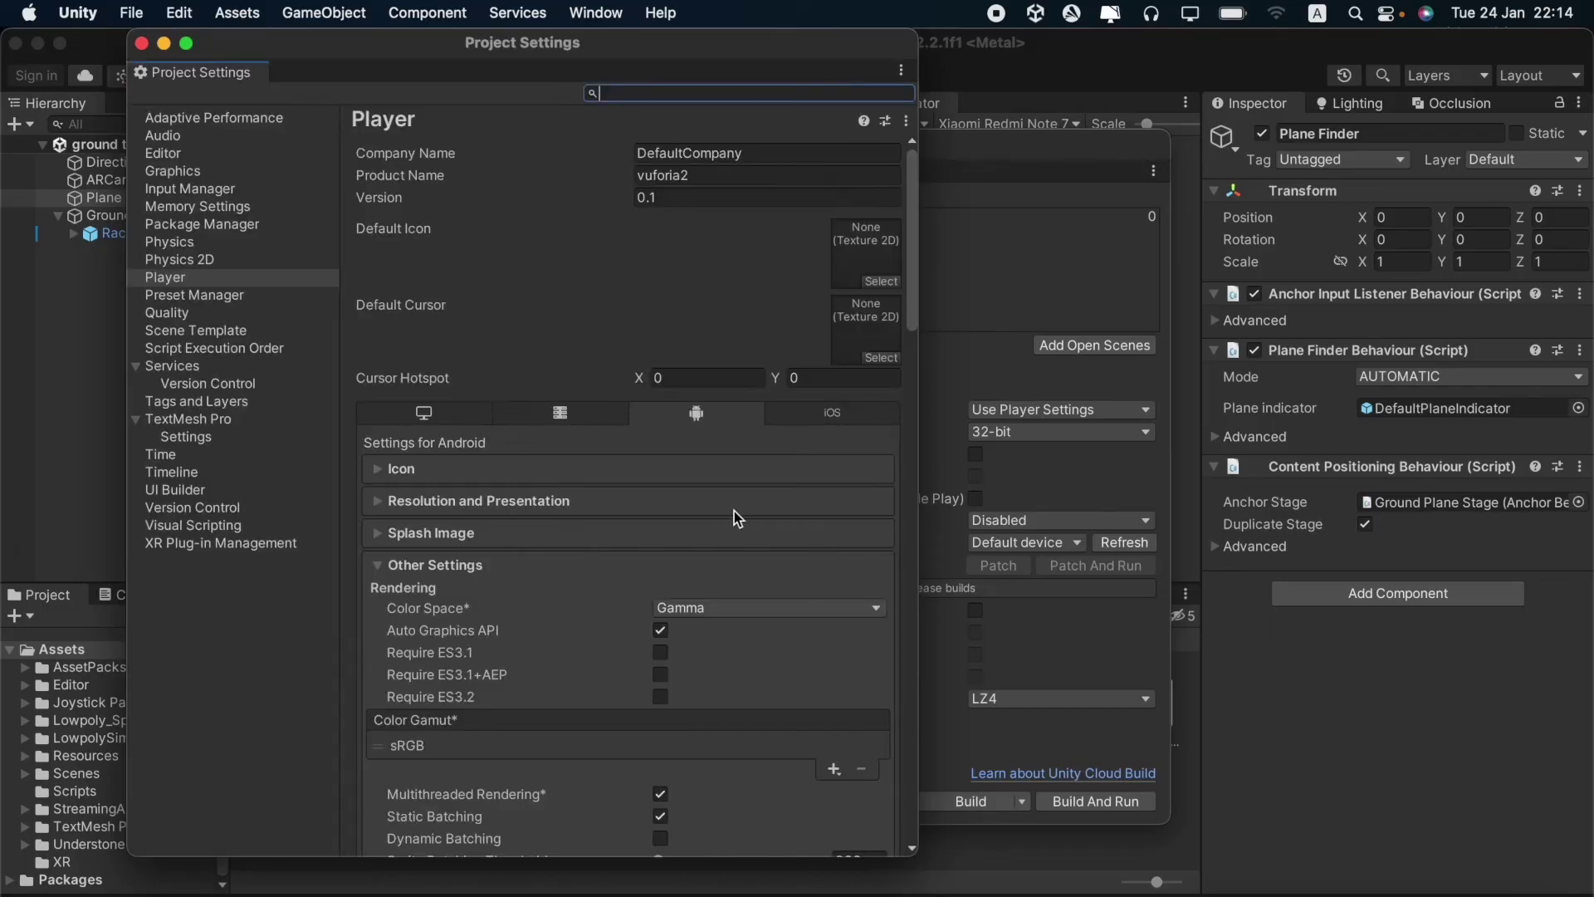
scroll(734, 509, down, 15)
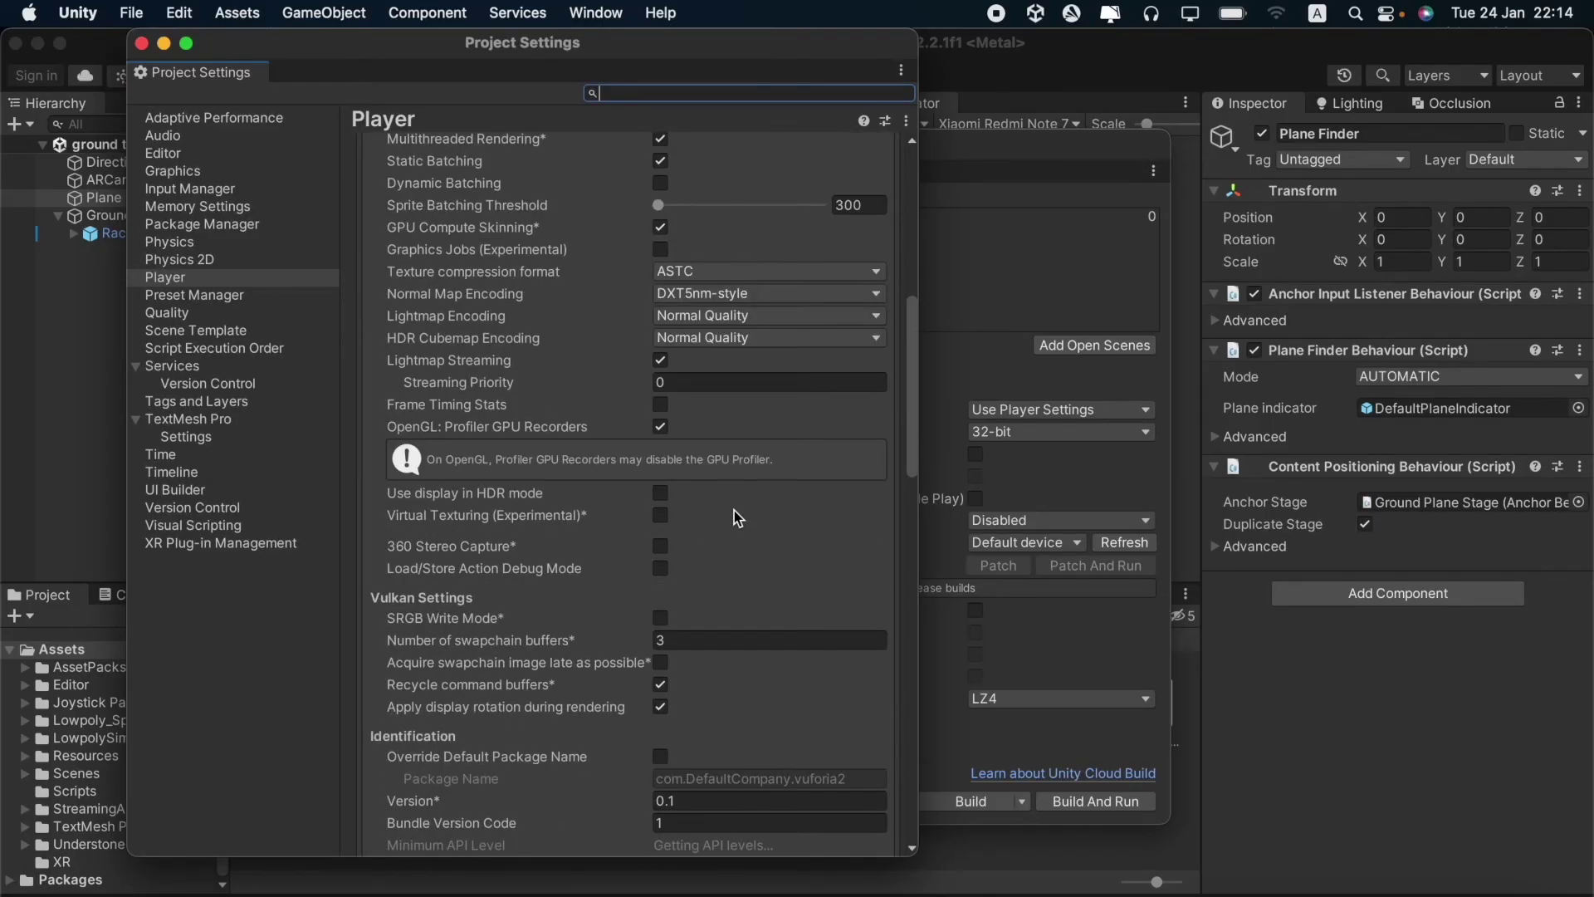
scroll(733, 510, down, 3)
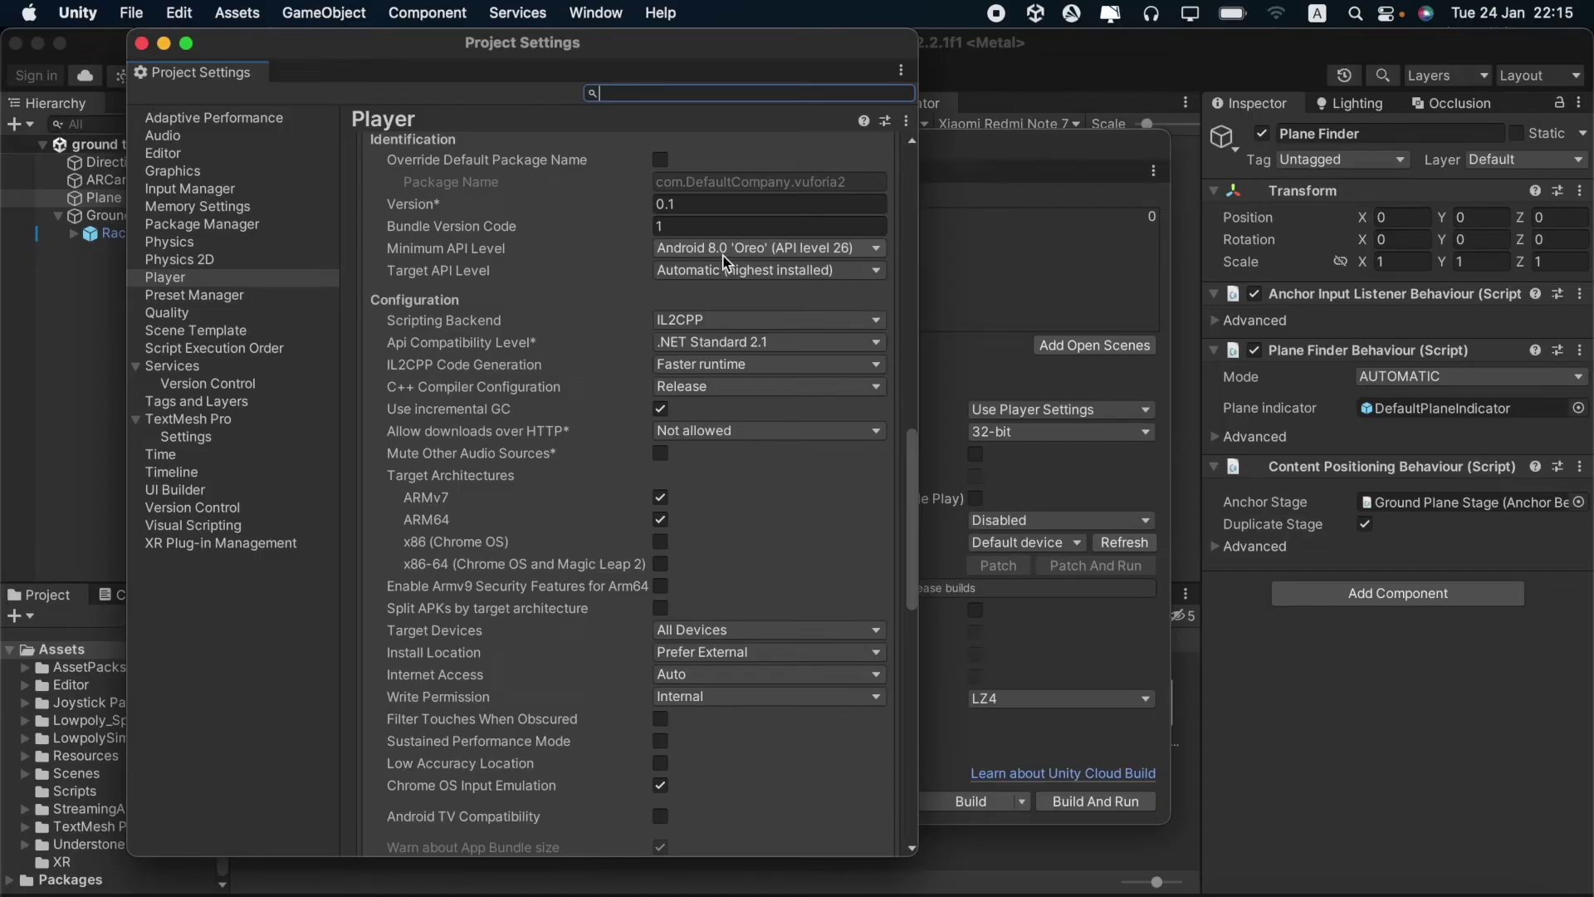
click(865, 247)
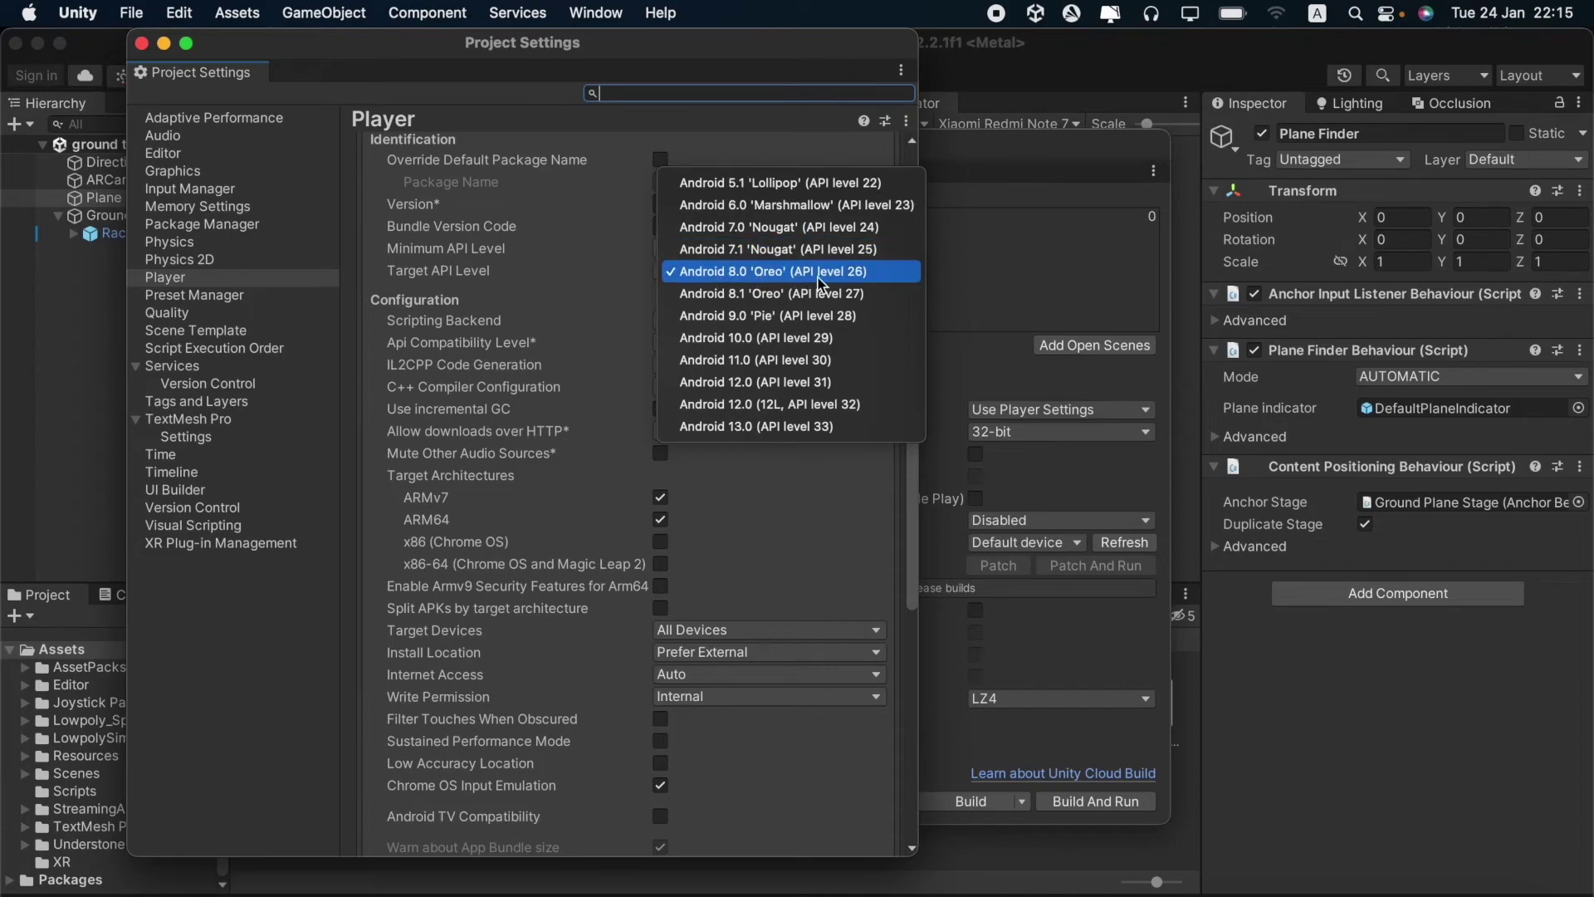
click(562, 282)
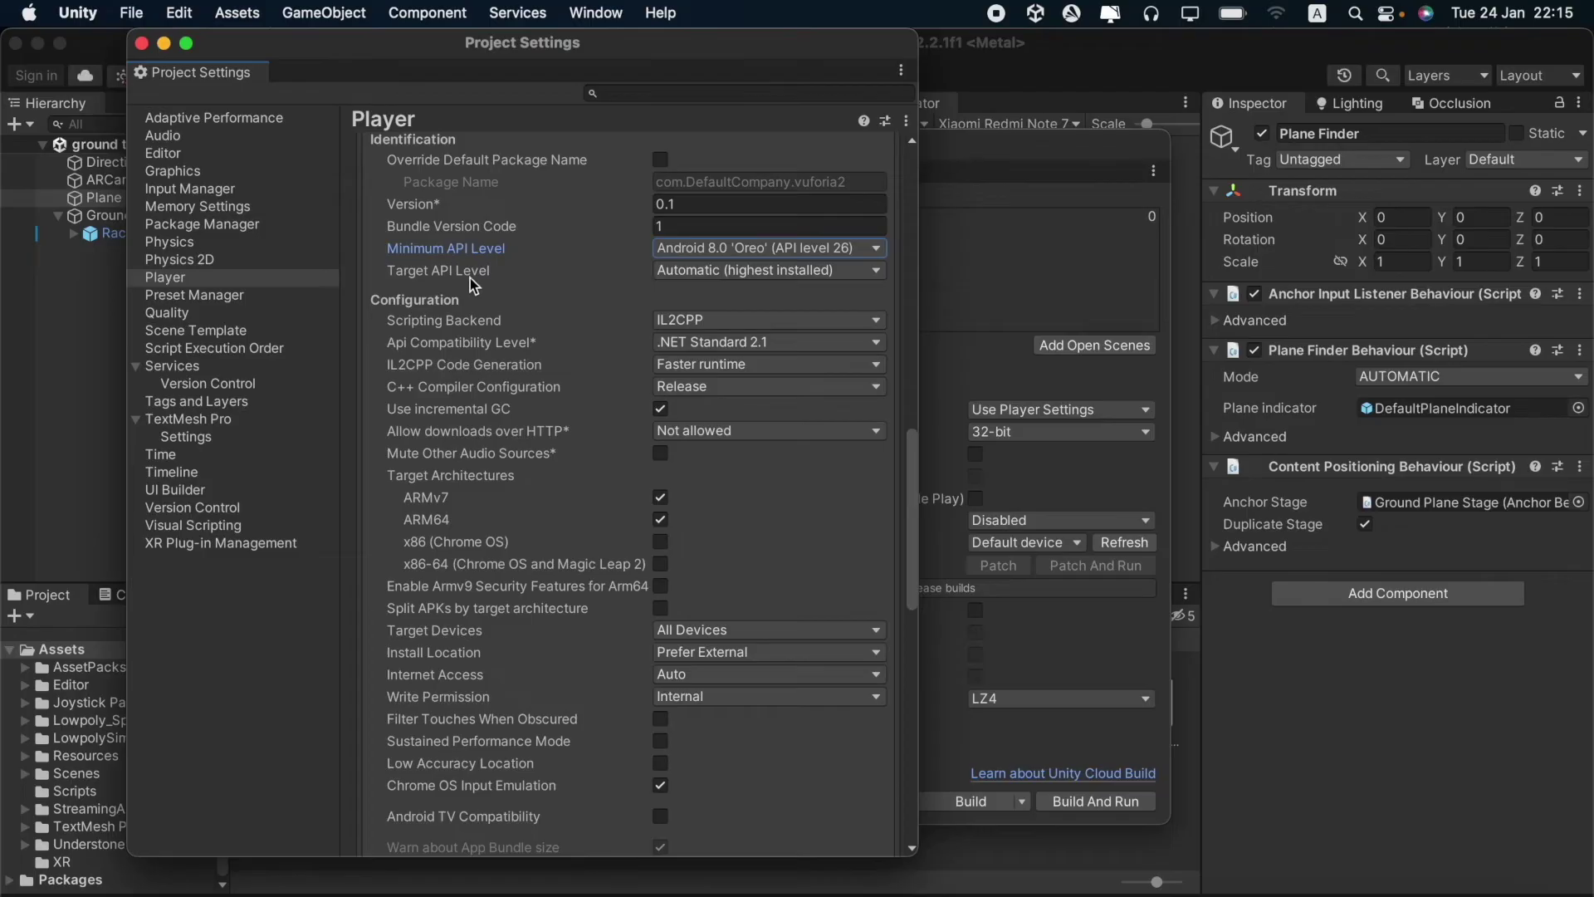
click(766, 271)
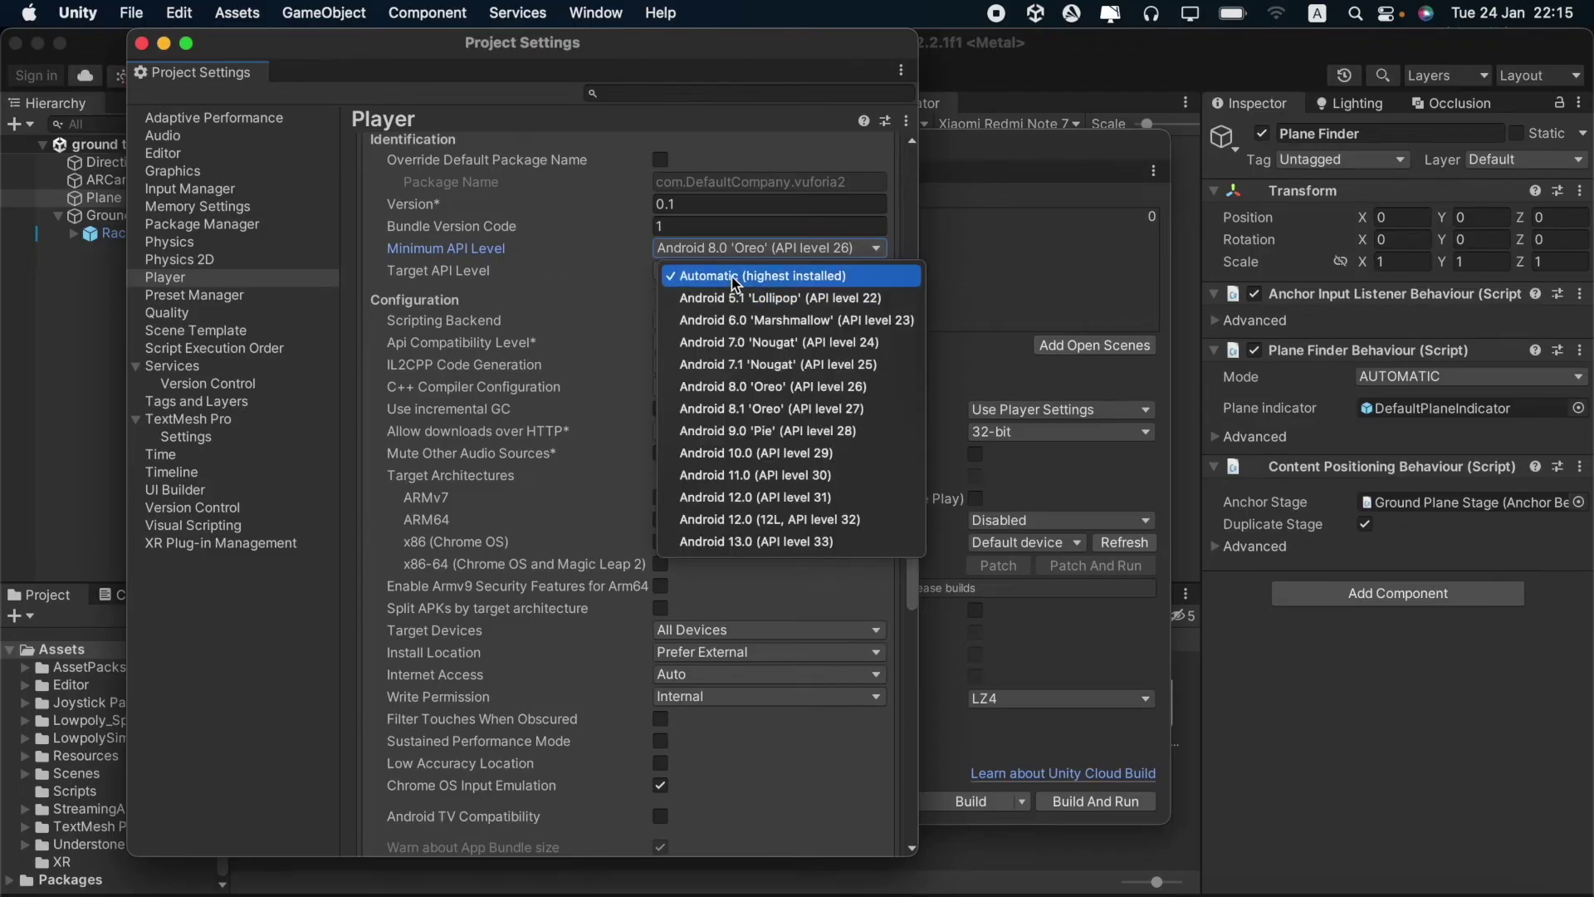
click(614, 265)
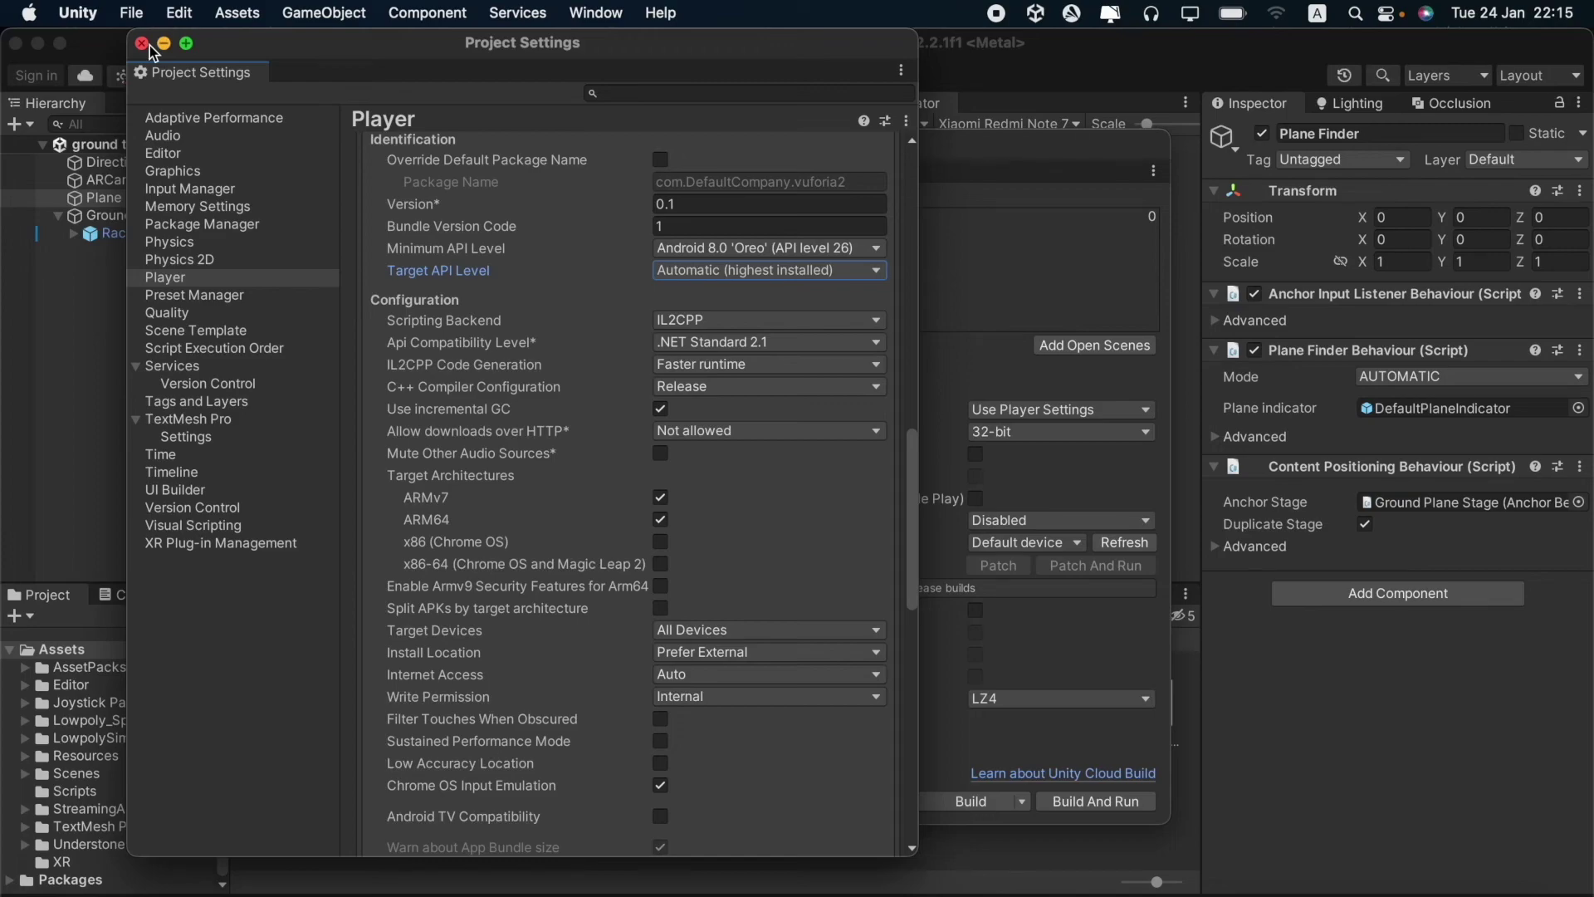
click(142, 44)
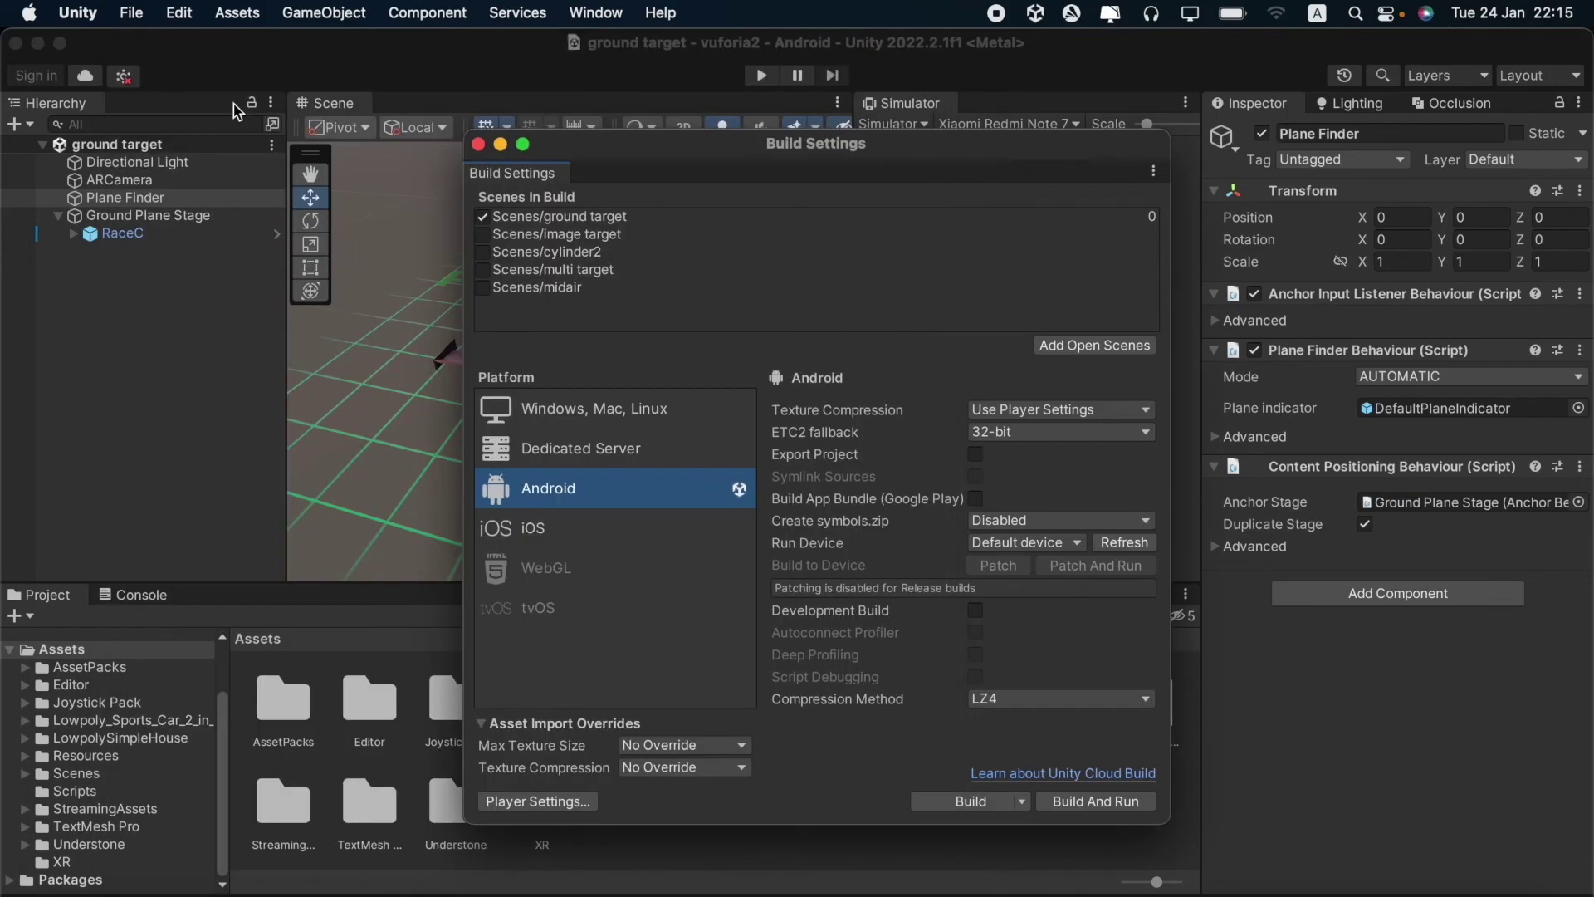
Build the Android APK as vuforiaground on the Desktop, replacing the existing vuforiaground.apk.
click(962, 806)
click(874, 180)
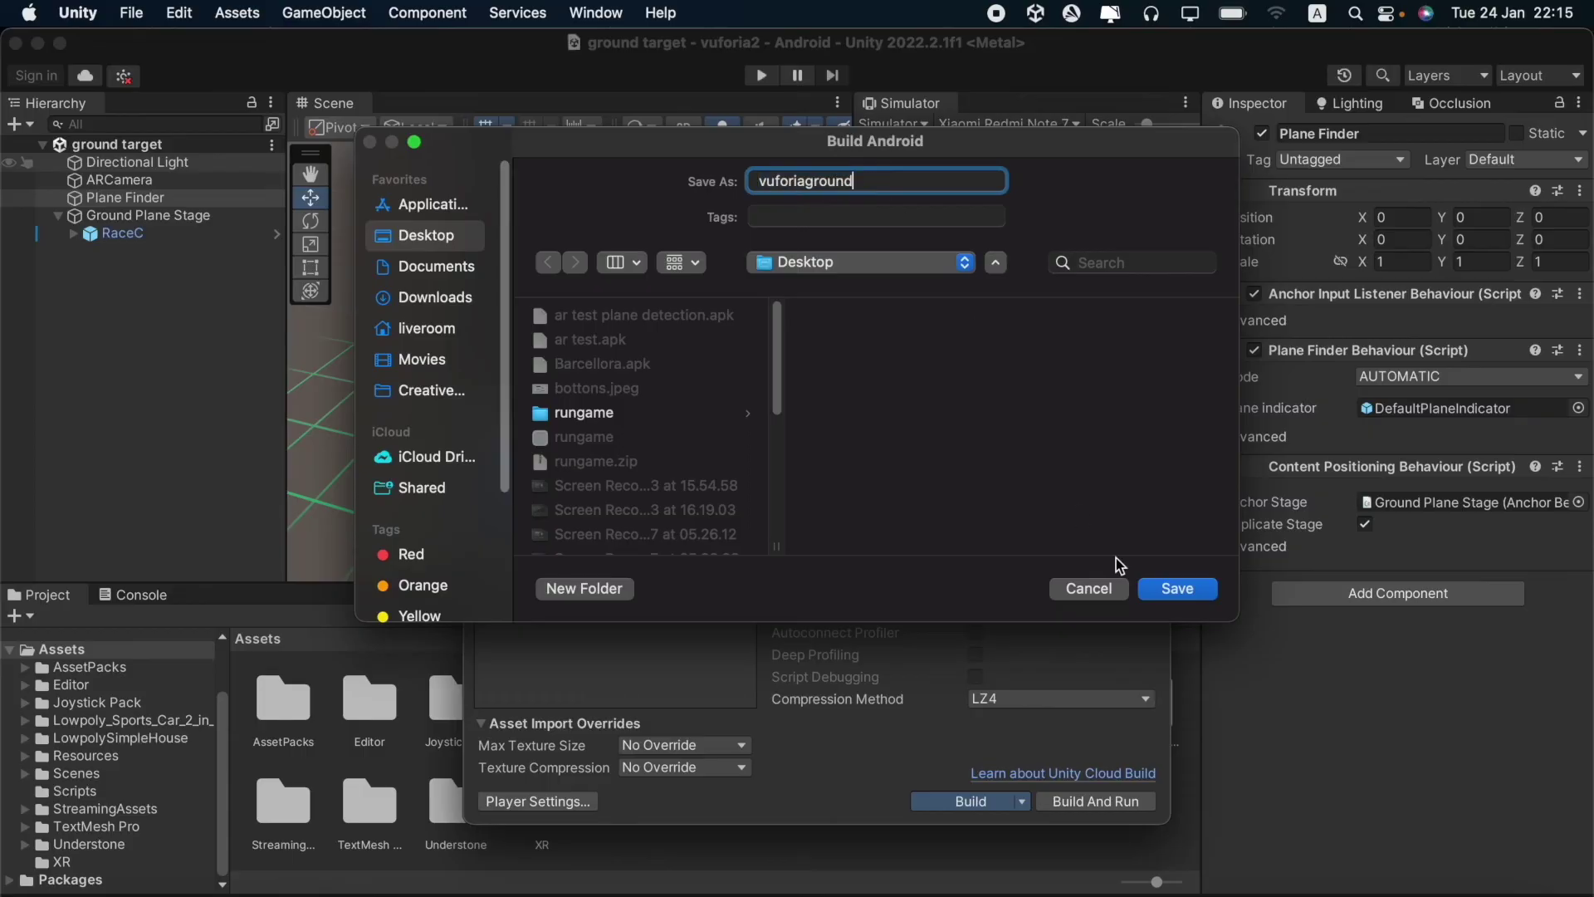
key(Return)
click(904, 483)
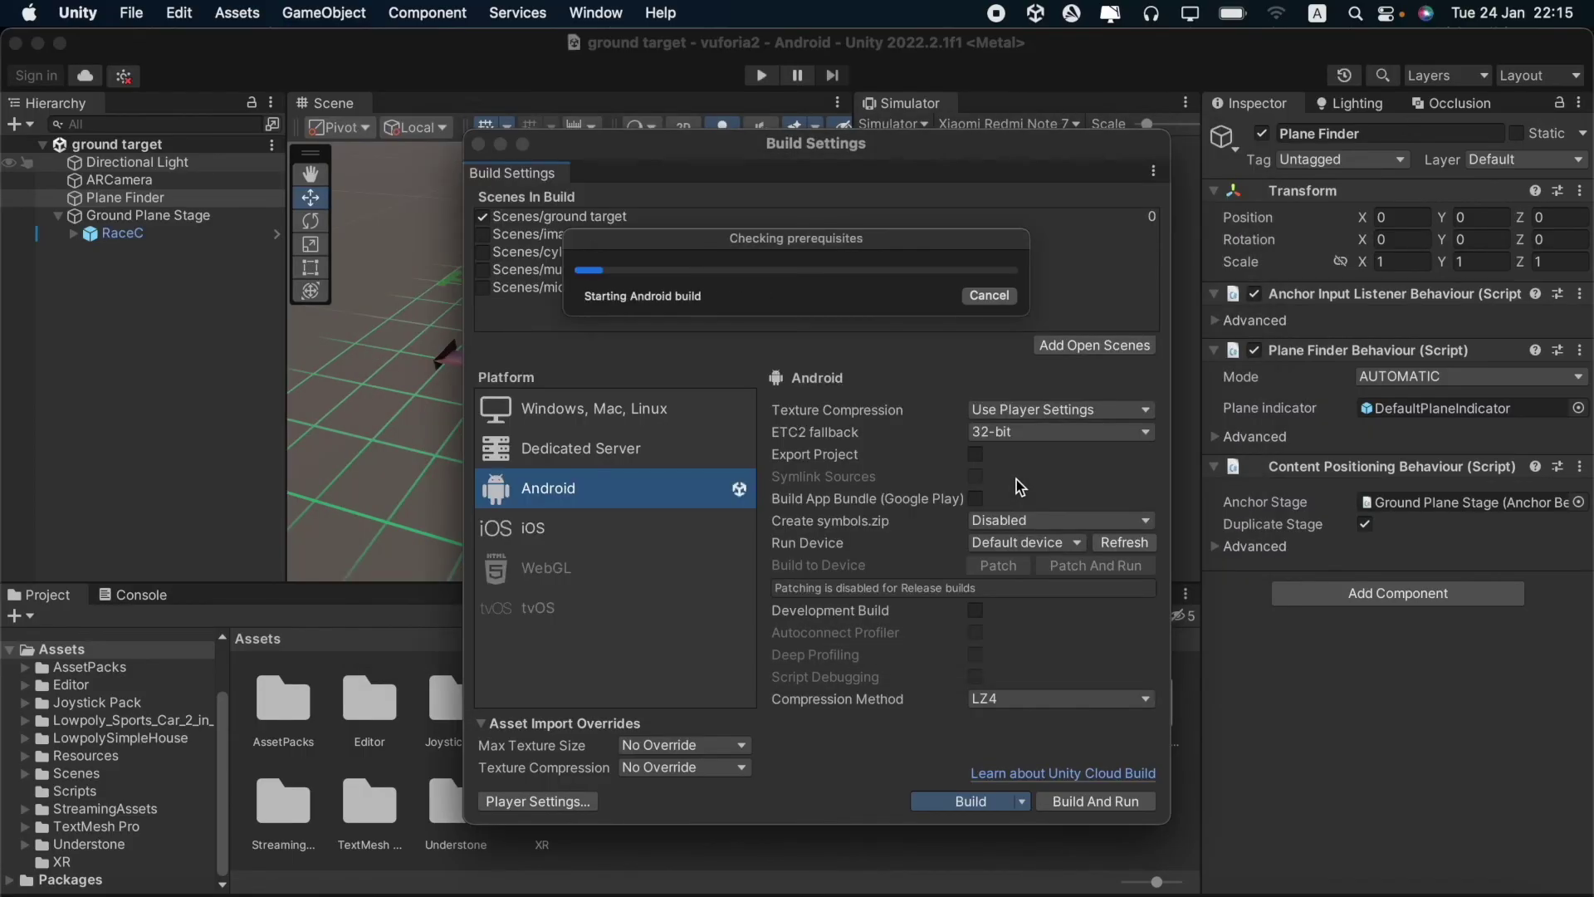